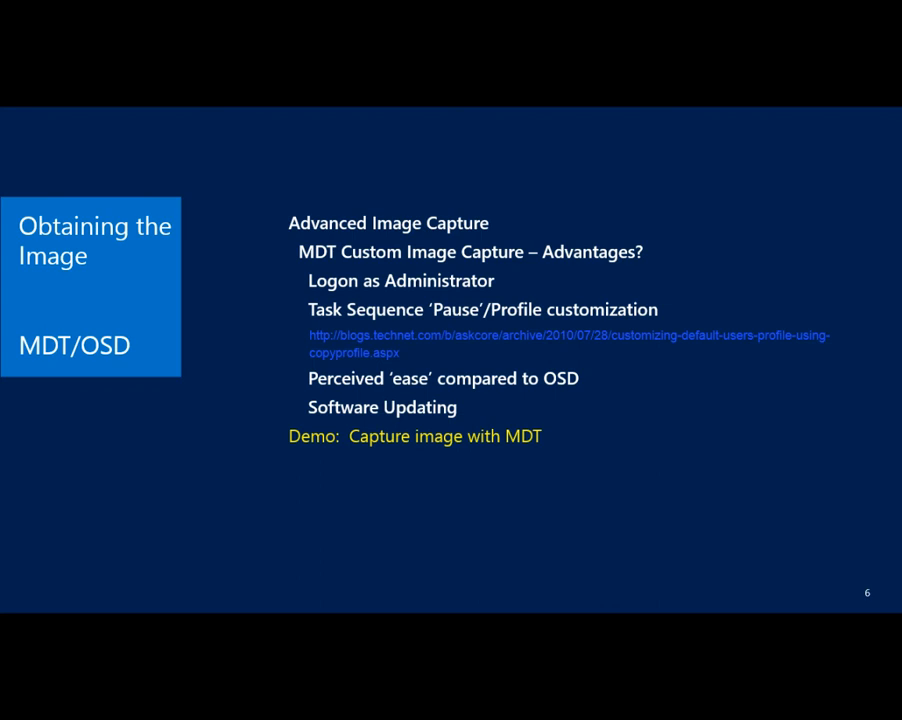
Switch from the slide show to the Remote Desktop session running Deployment Workbench and display it full screen.
mouse_move(818, 717)
mouse_move(320, 708)
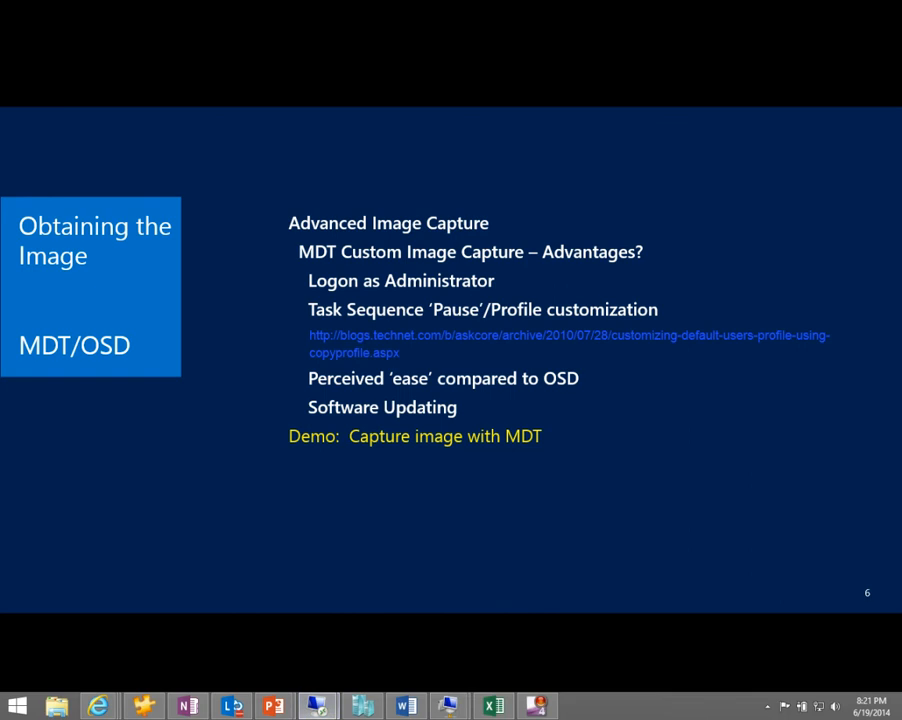
left_click_drag(900, 285, 266, 140)
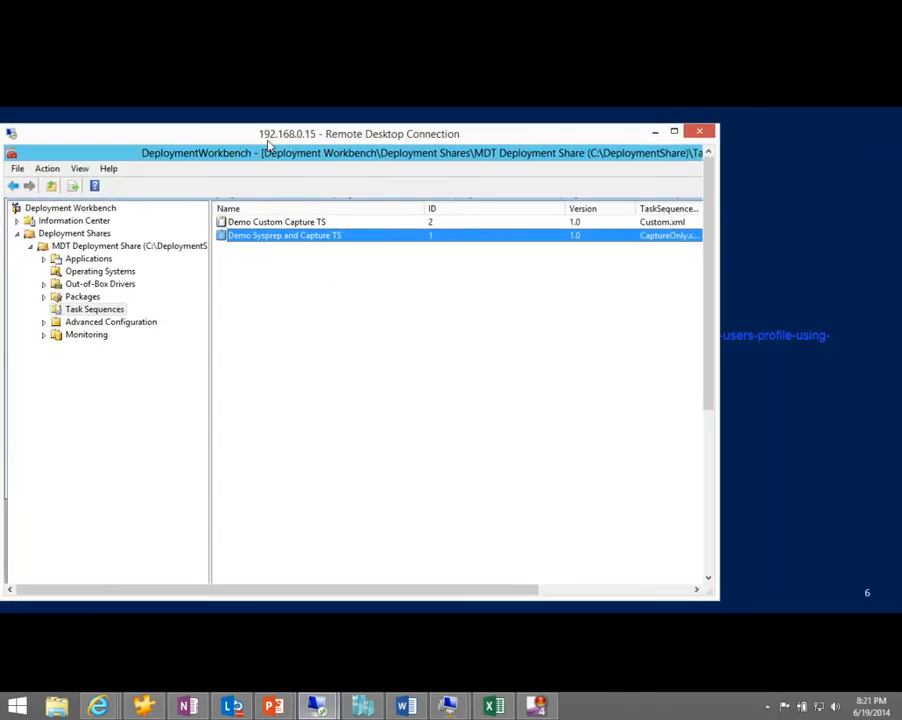
double_click(266, 140)
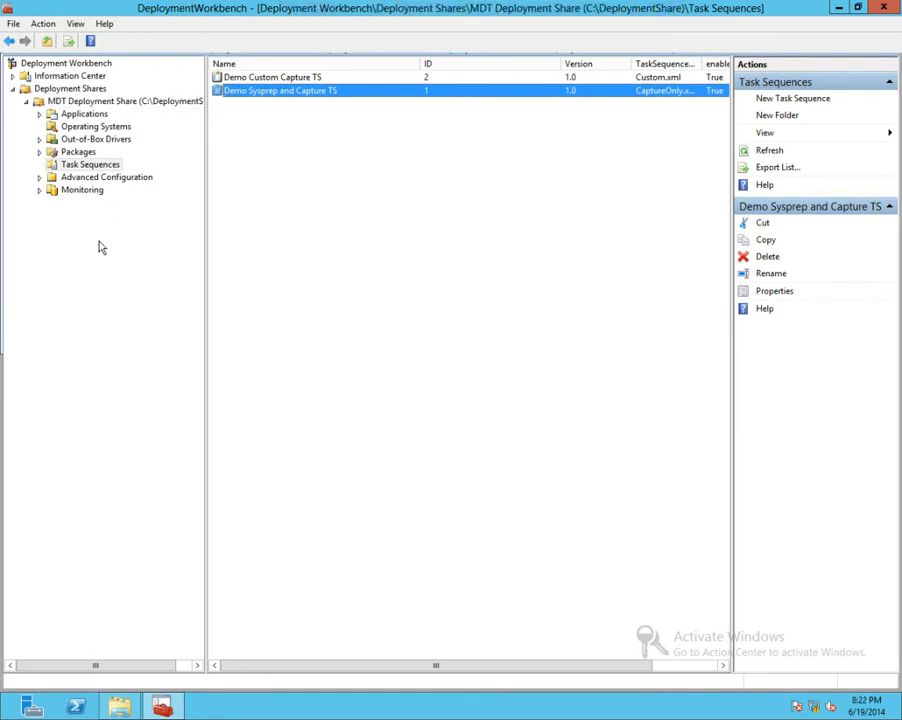
Start a new task sequence under Task Sequences with ID 5 and the name test, and proceed to template selection.
left_click(94, 167)
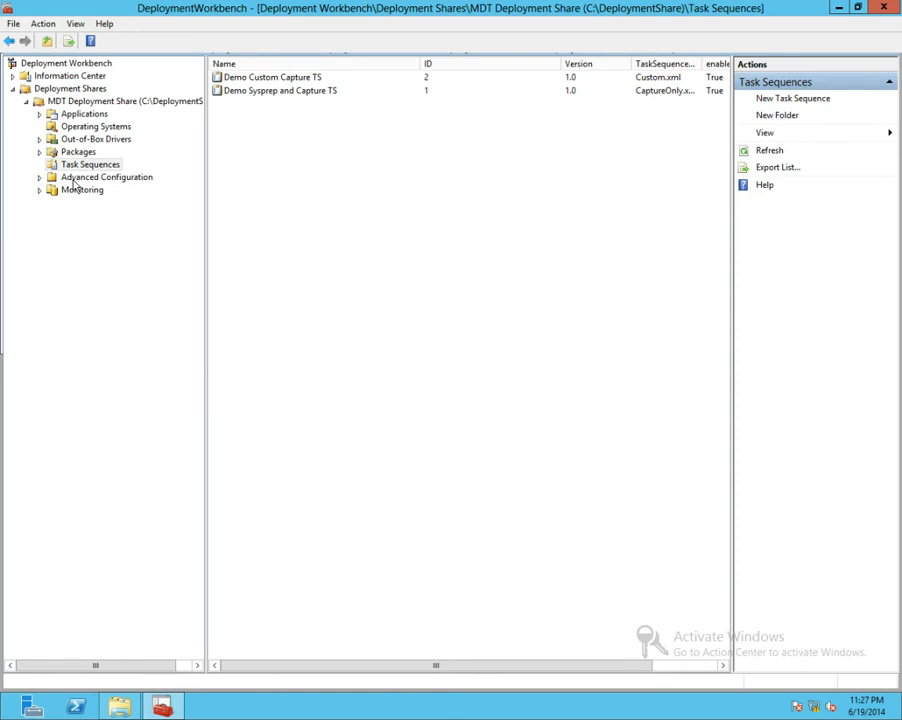
right_click(97, 166)
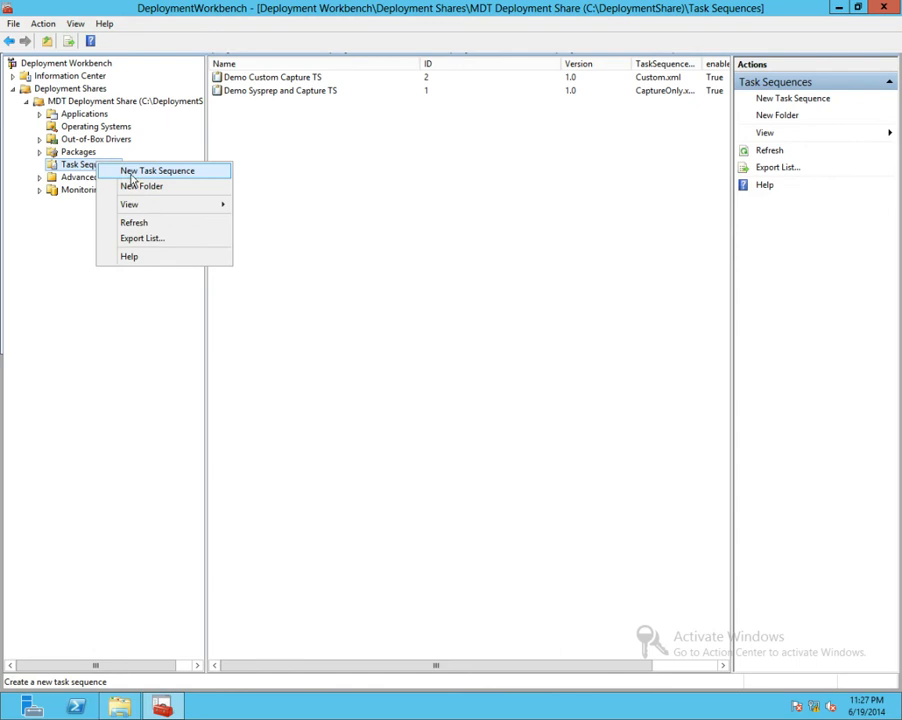
left_click(139, 172)
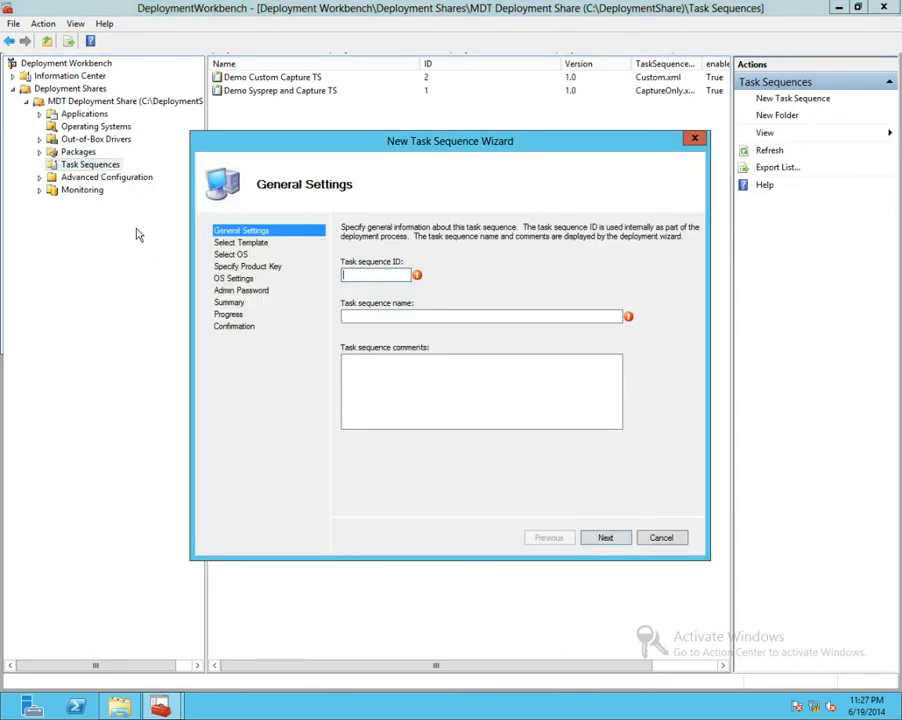
type("5")
left_click(351, 318)
type("test")
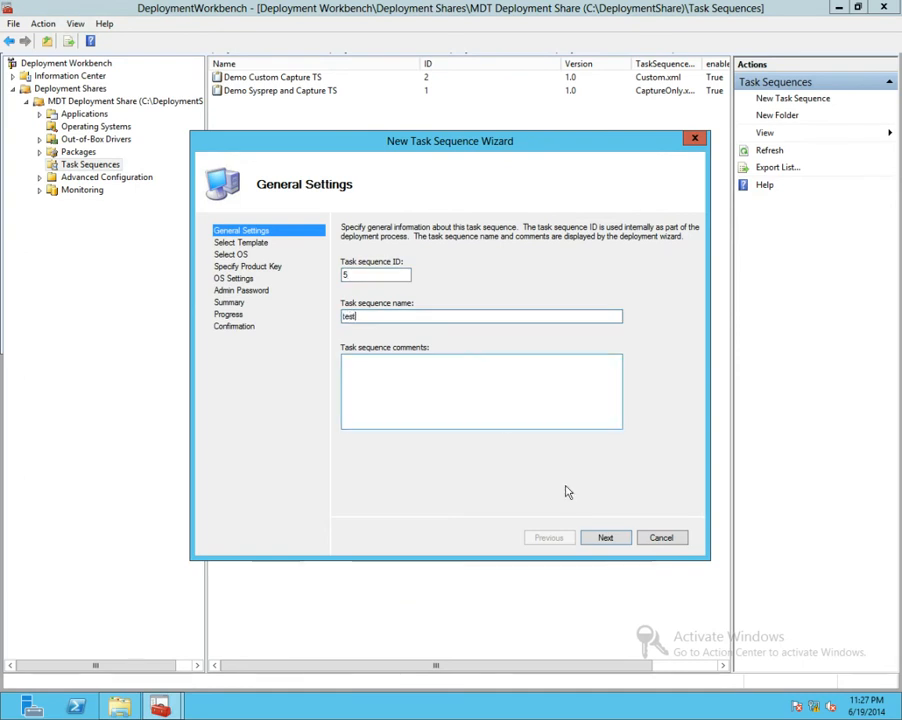
left_click(621, 547)
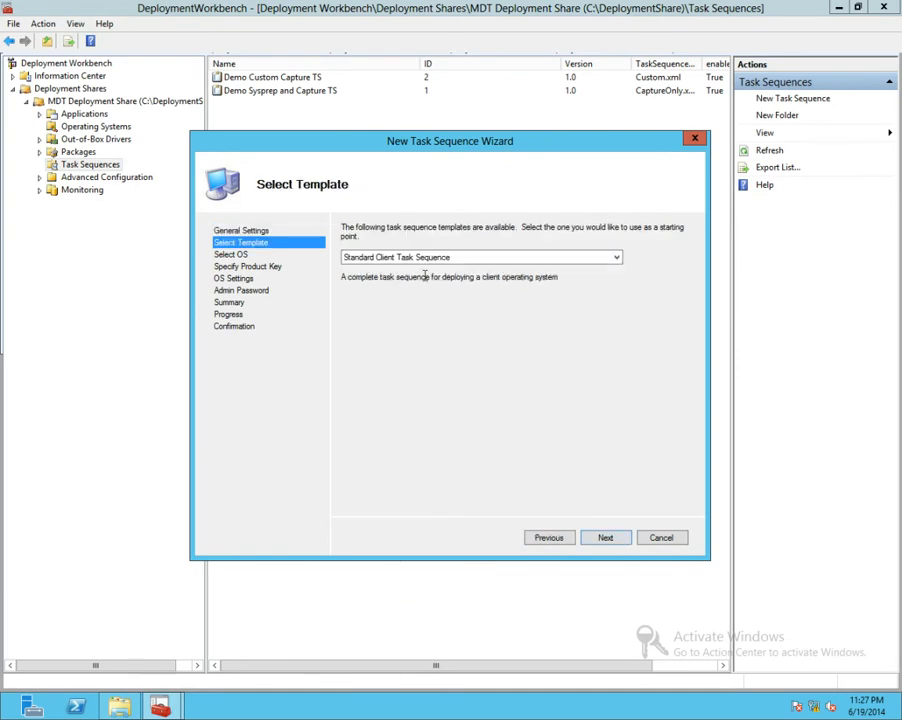
Choose the Sysprep and Capture template for the new task sequence, and cancel the wizard without creating it.
left_click(615, 259)
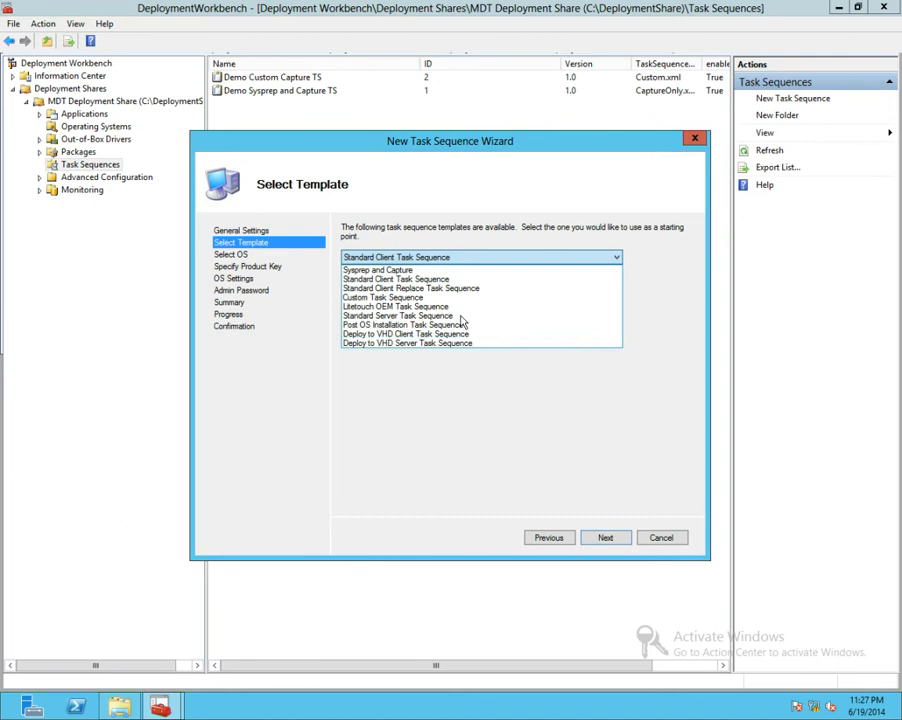
left_click(420, 271)
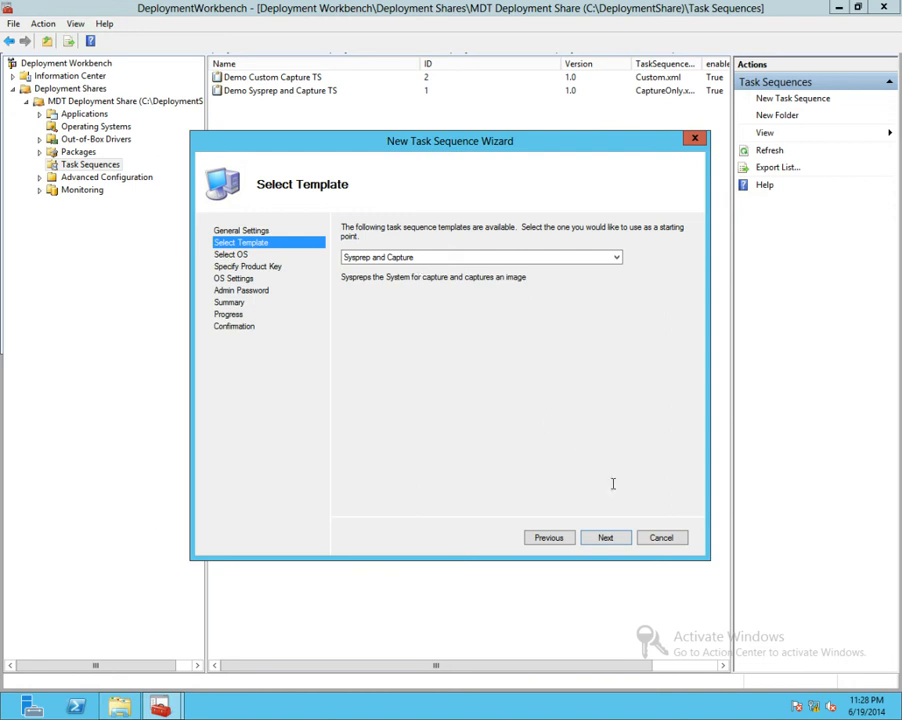
left_click(661, 538)
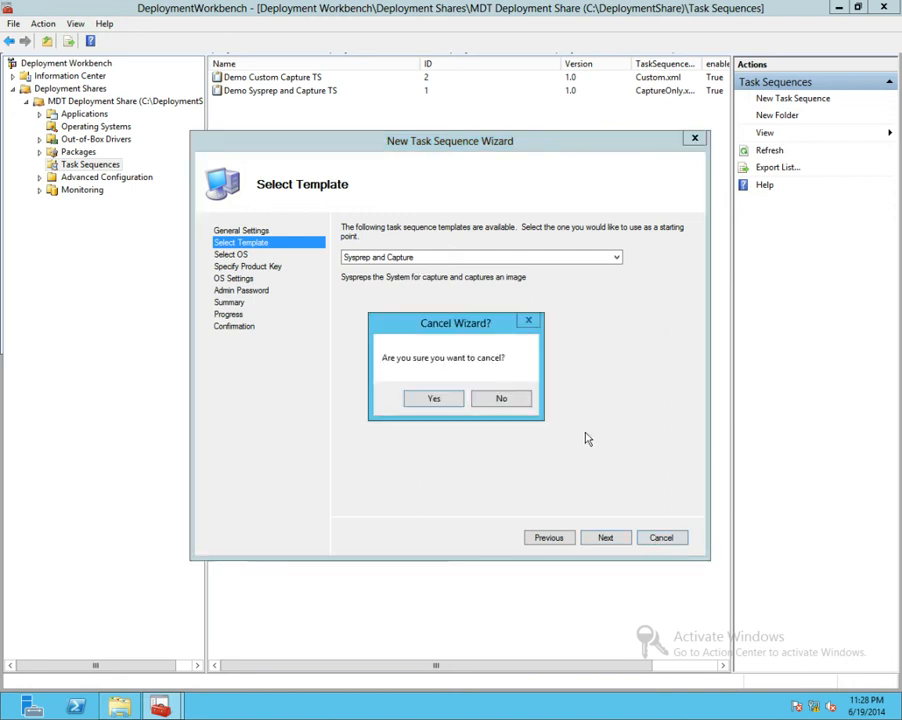
left_click(458, 400)
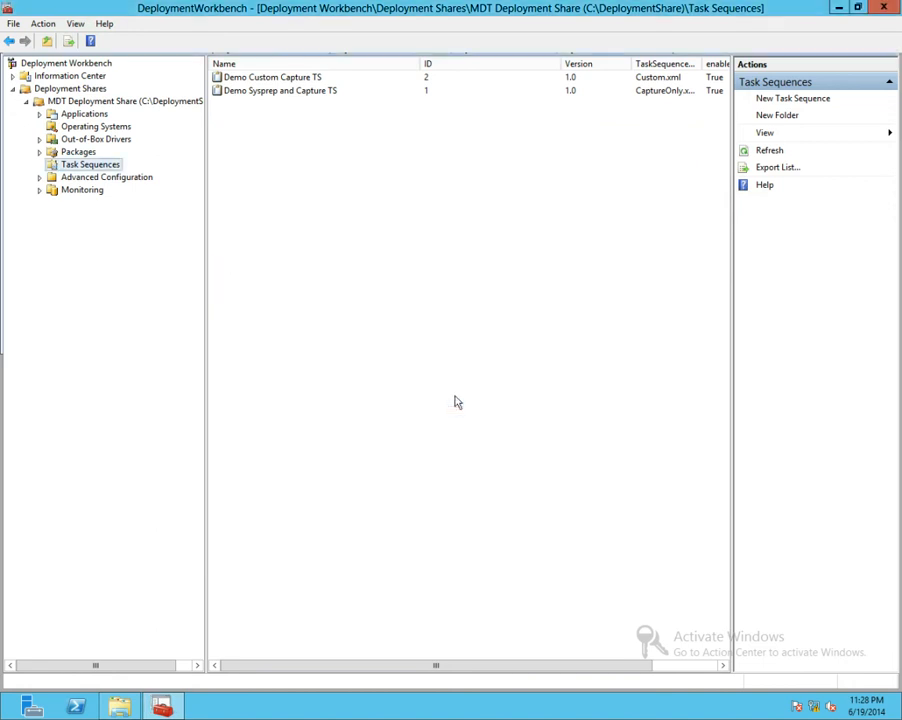
Examine the Demo Sysprep and Capture TS task sequence's steps from Copy Sysprep files through Create WIM, and close its properties without saving.
left_click(263, 91)
right_click(263, 91)
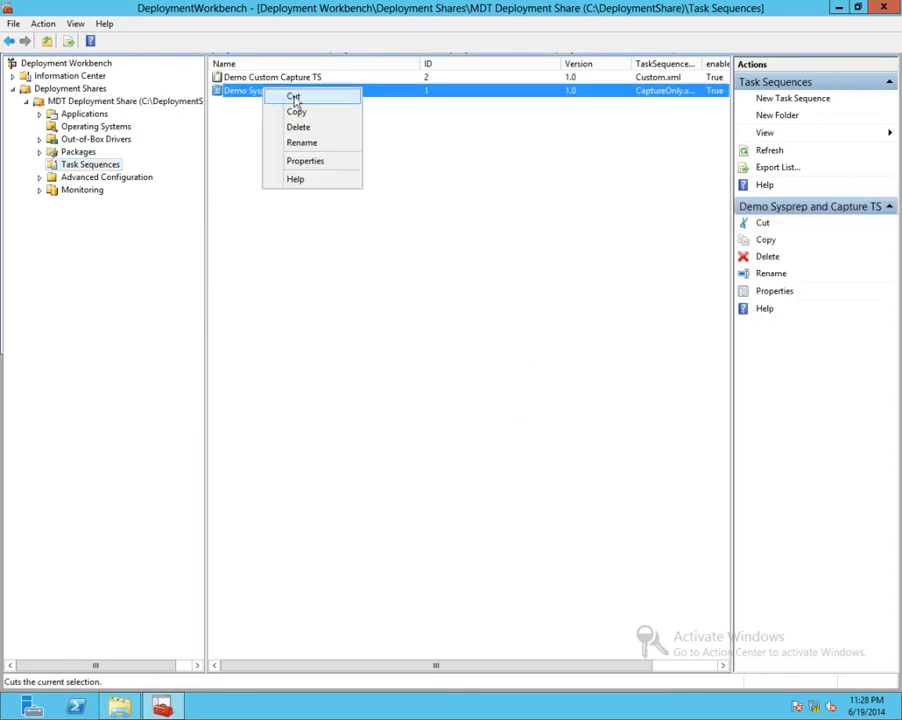
left_click(308, 162)
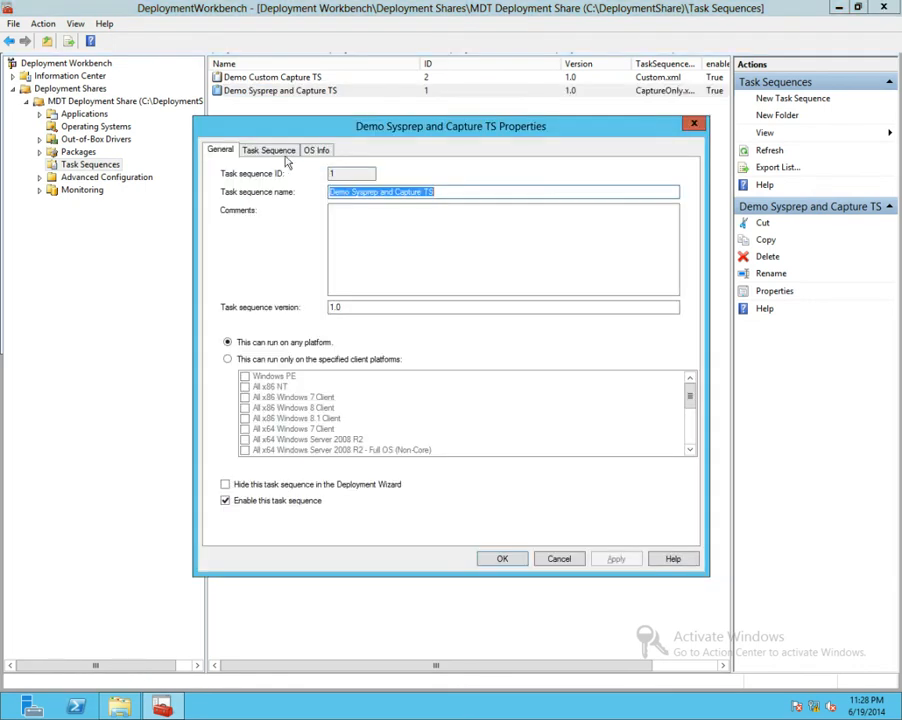
left_click(279, 152)
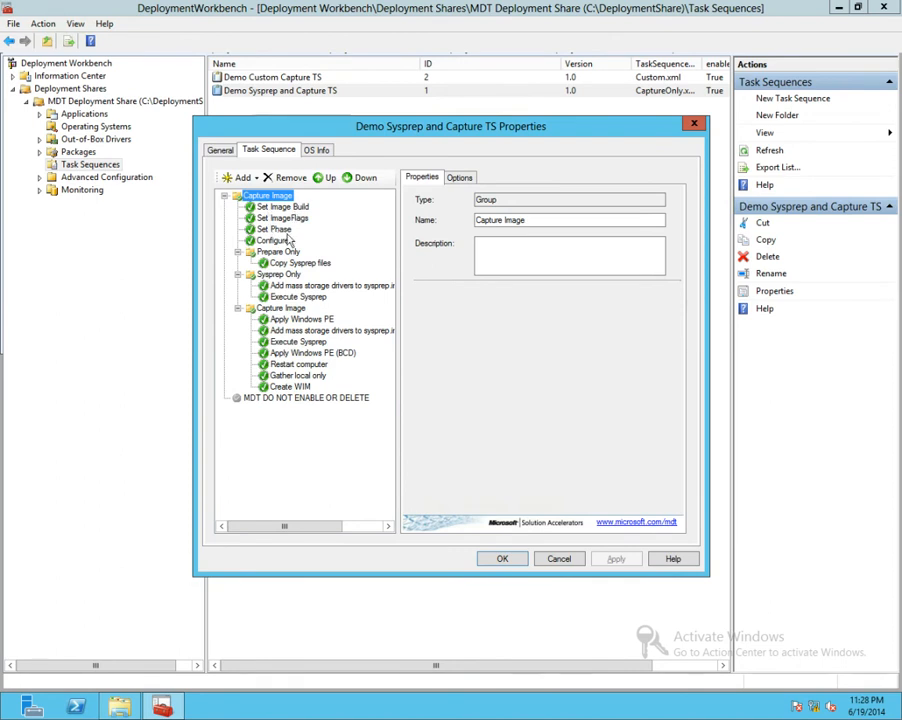
left_click(300, 263)
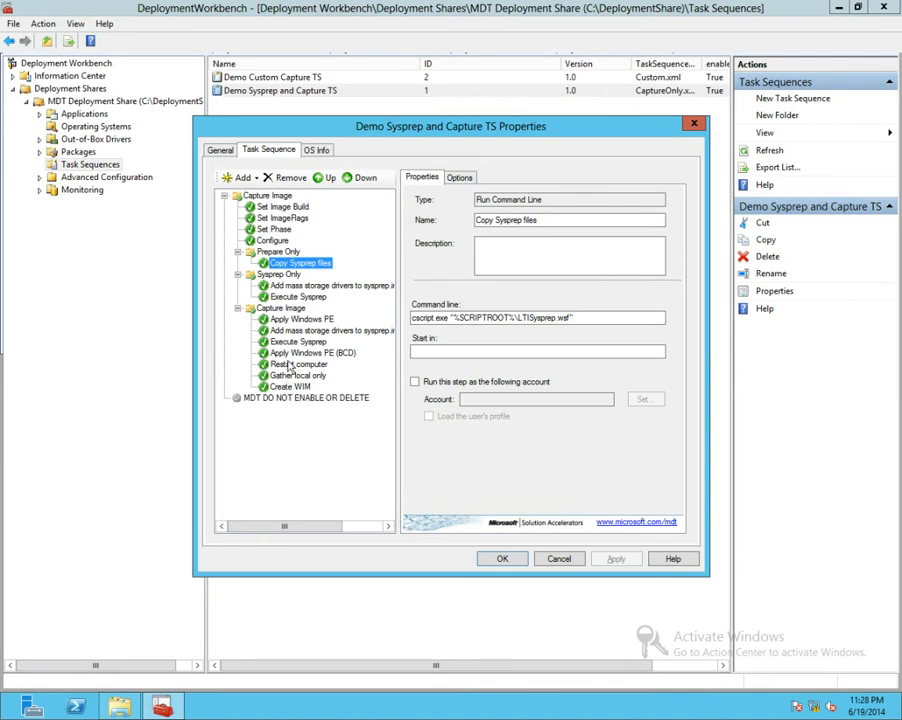
left_click(296, 299)
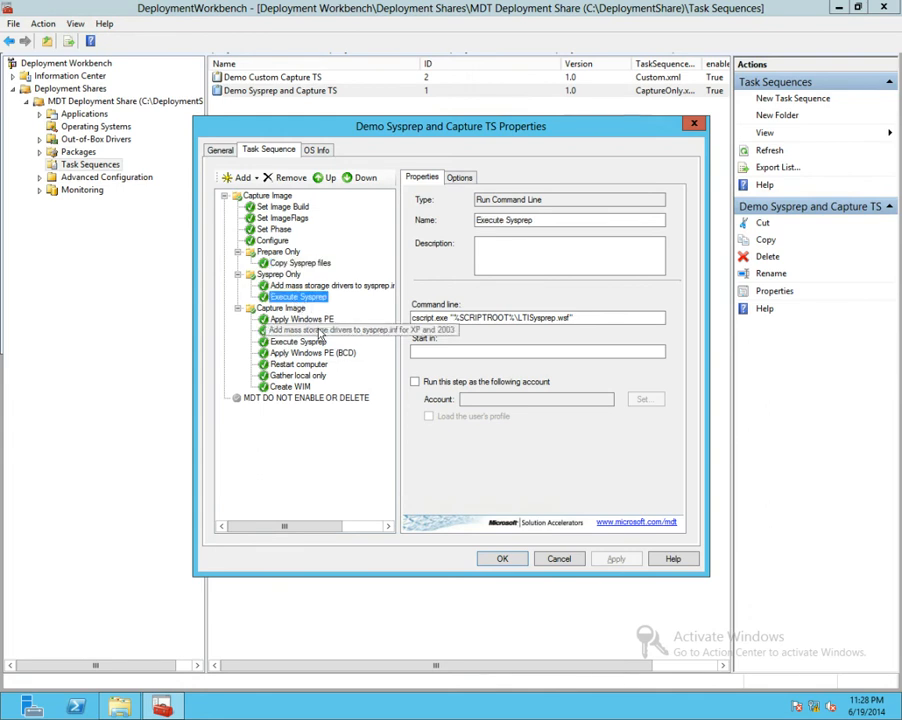
left_click(311, 321)
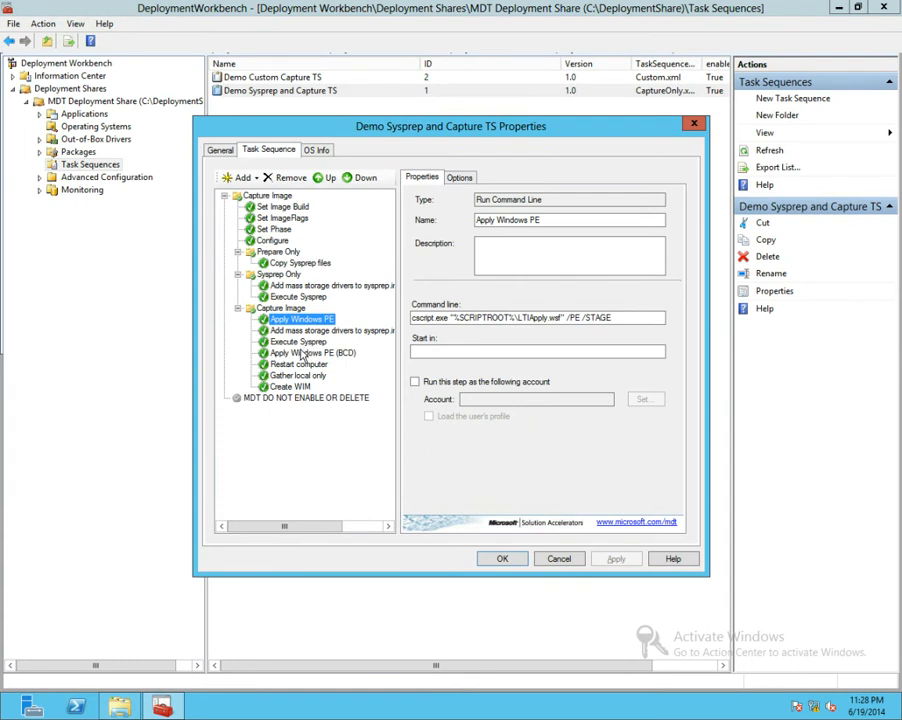
left_click(301, 354)
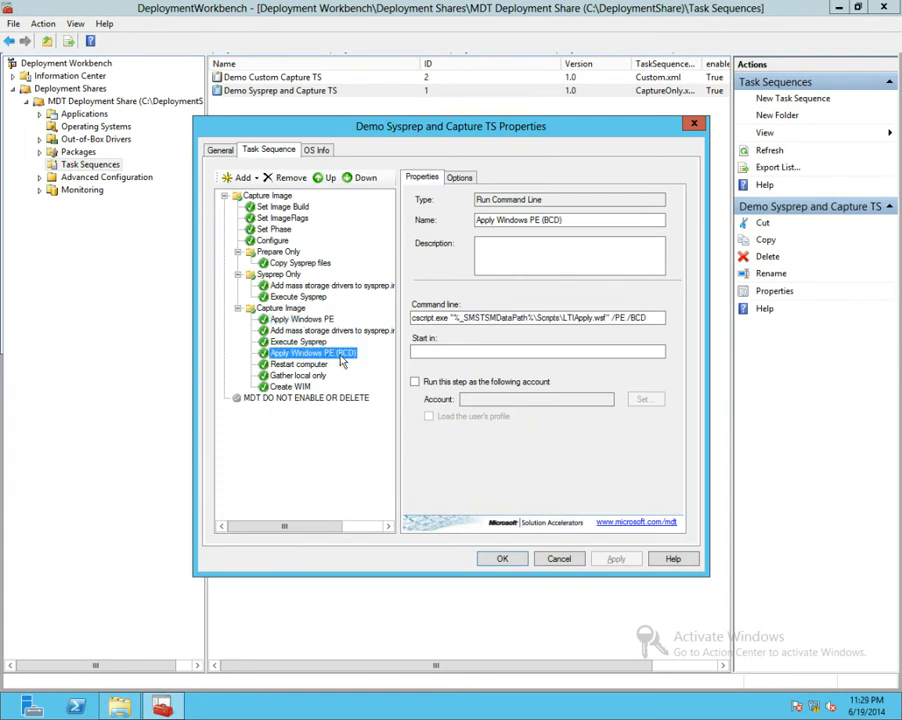
left_click(314, 365)
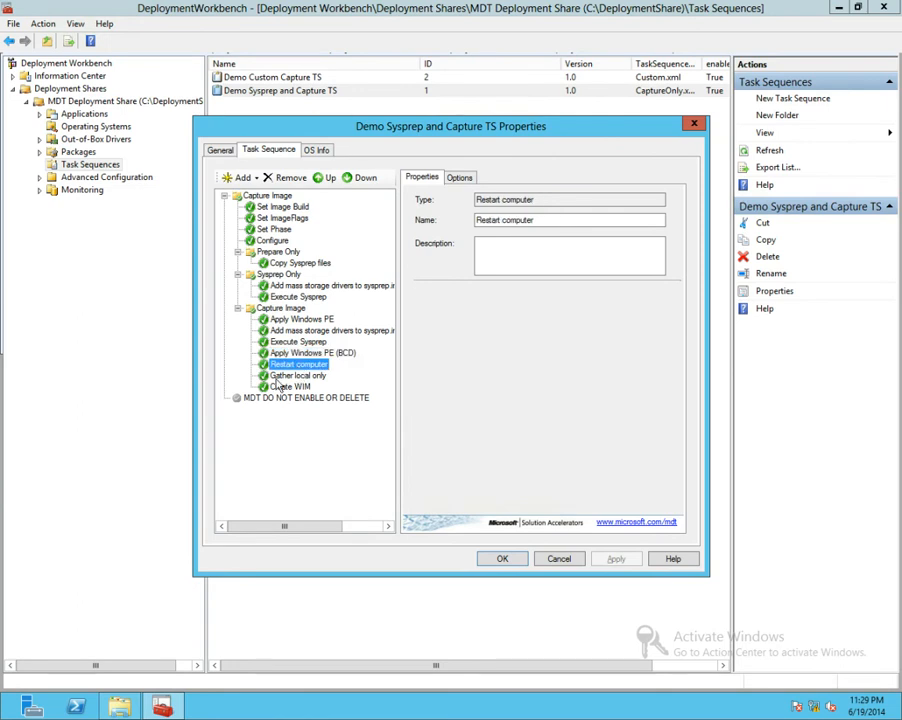
left_click(285, 387)
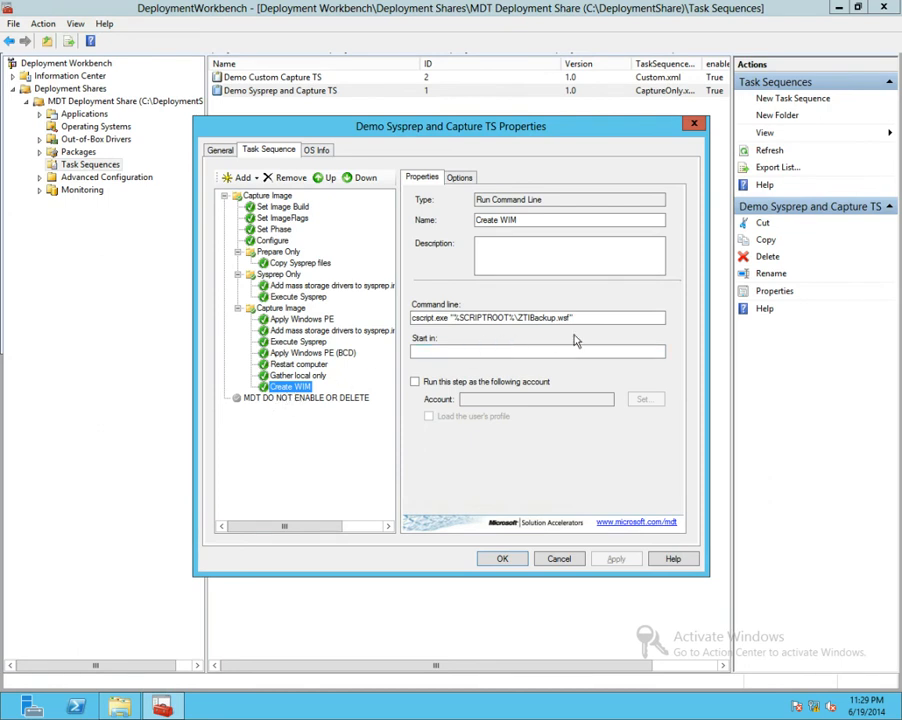
left_click(568, 561)
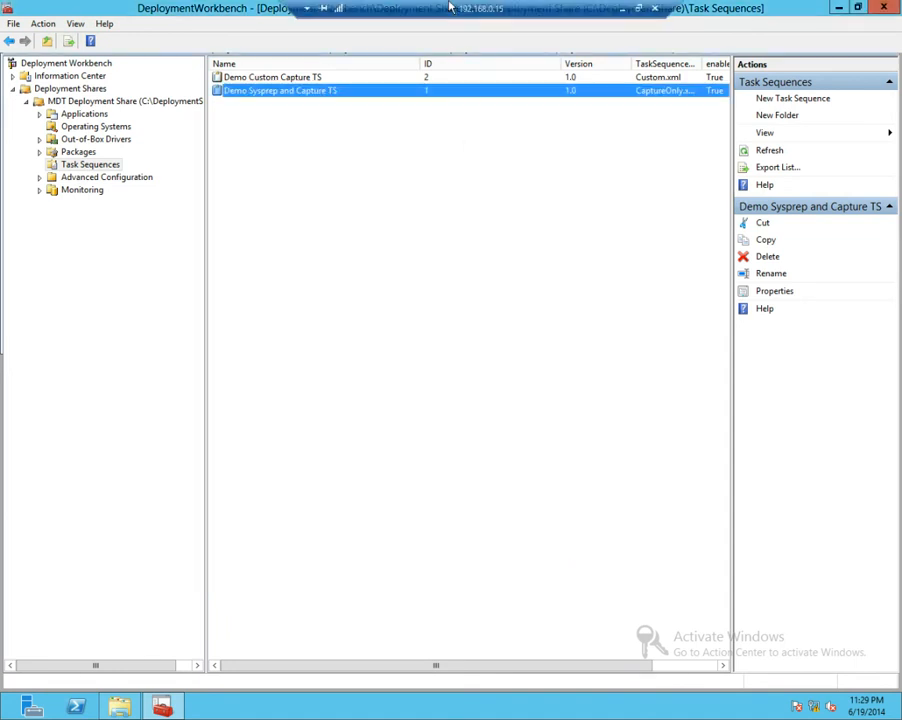
Move the Remote Desktop window off the presentation, return to the PowerPoint slide show and advance to the next slide.
double_click(452, 7)
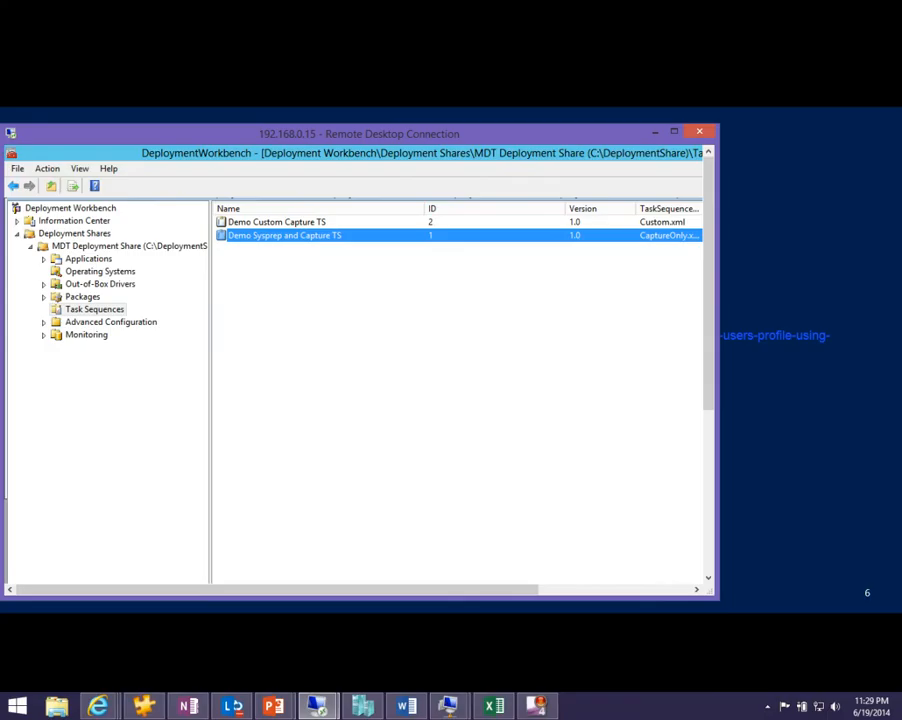
left_click_drag(361, 135, 901, 240)
left_click(550, 455)
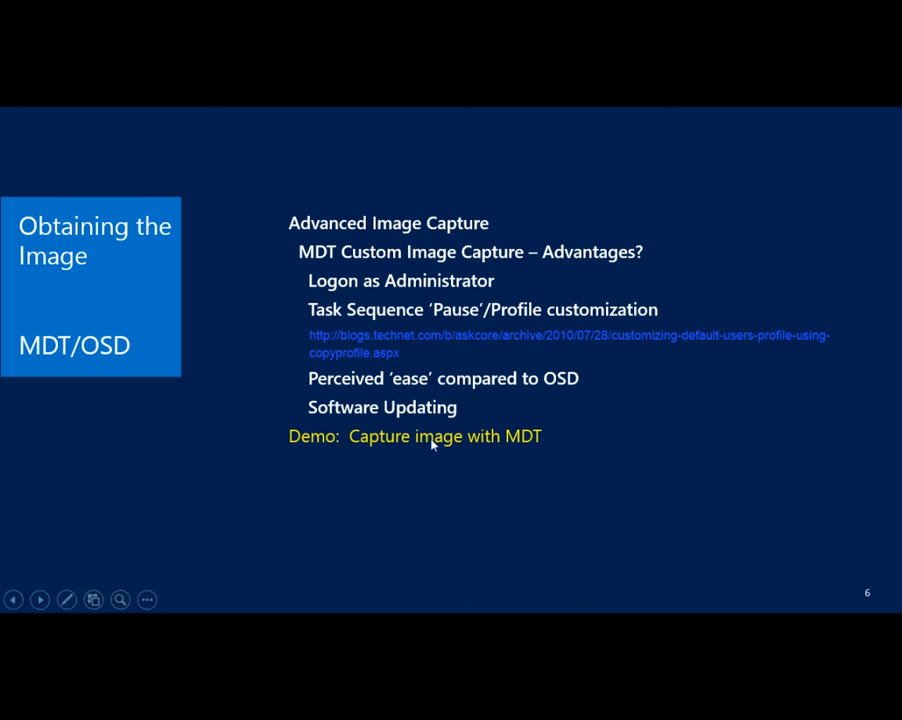
left_click(130, 319)
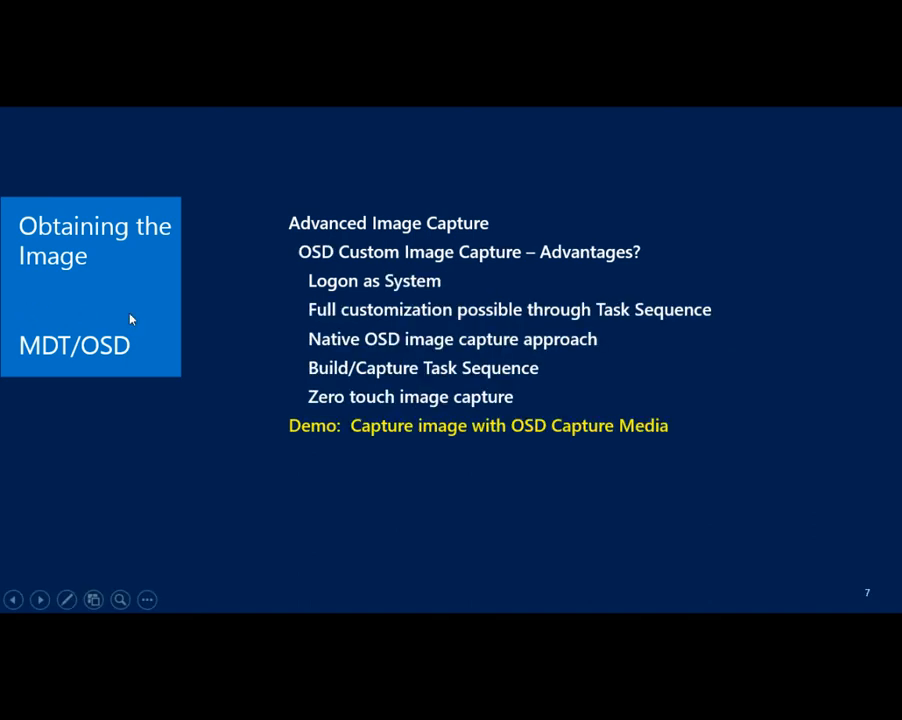
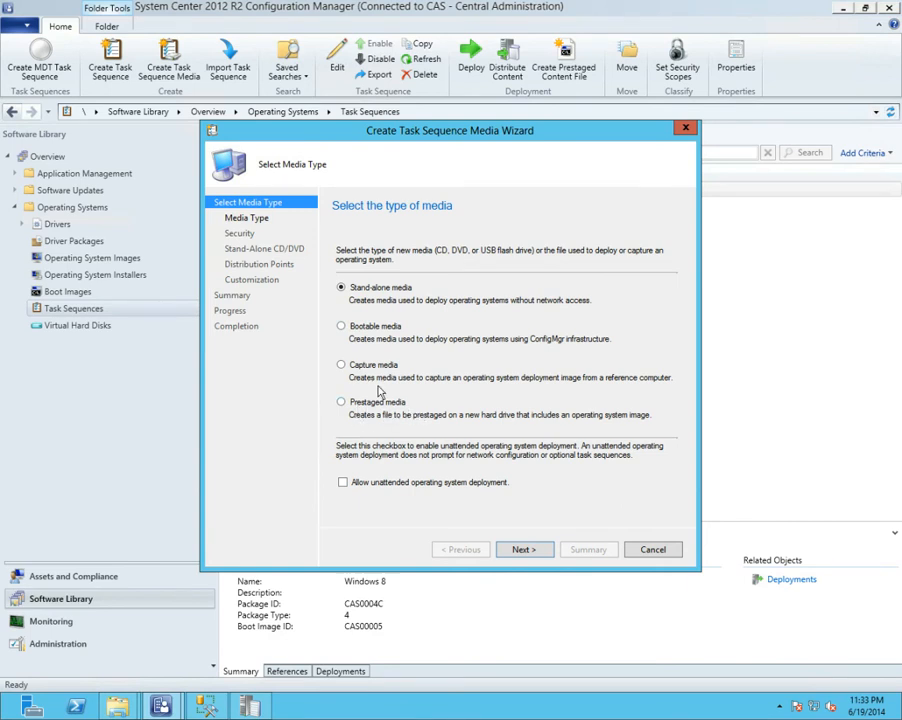
Choose Capture media as the type for the new task sequence media and proceed to the media type settings.
left_click(341, 365)
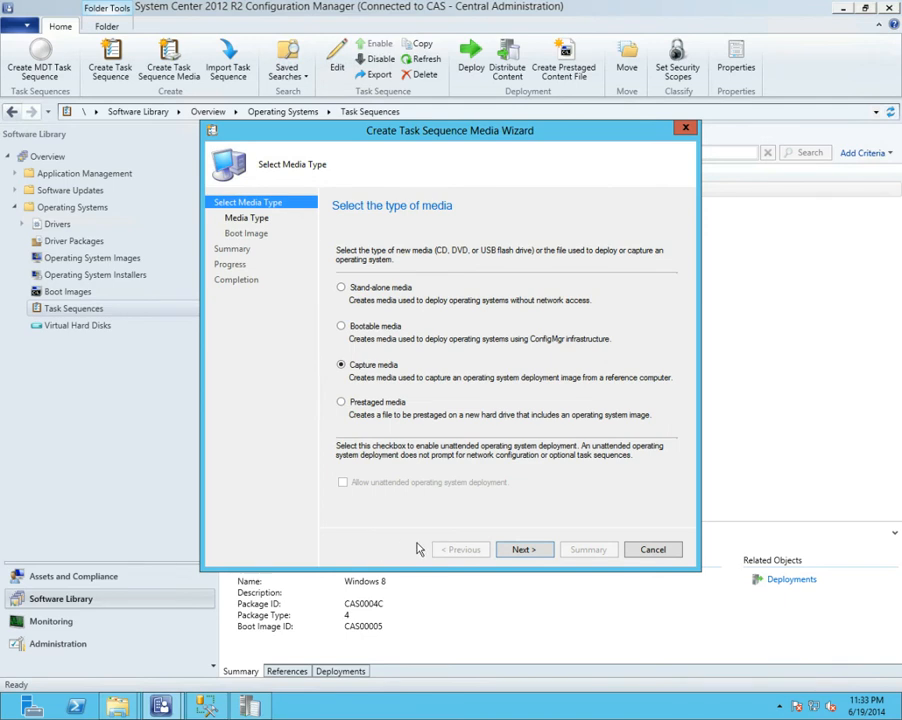
left_click(525, 554)
left_click(468, 553)
left_click(524, 550)
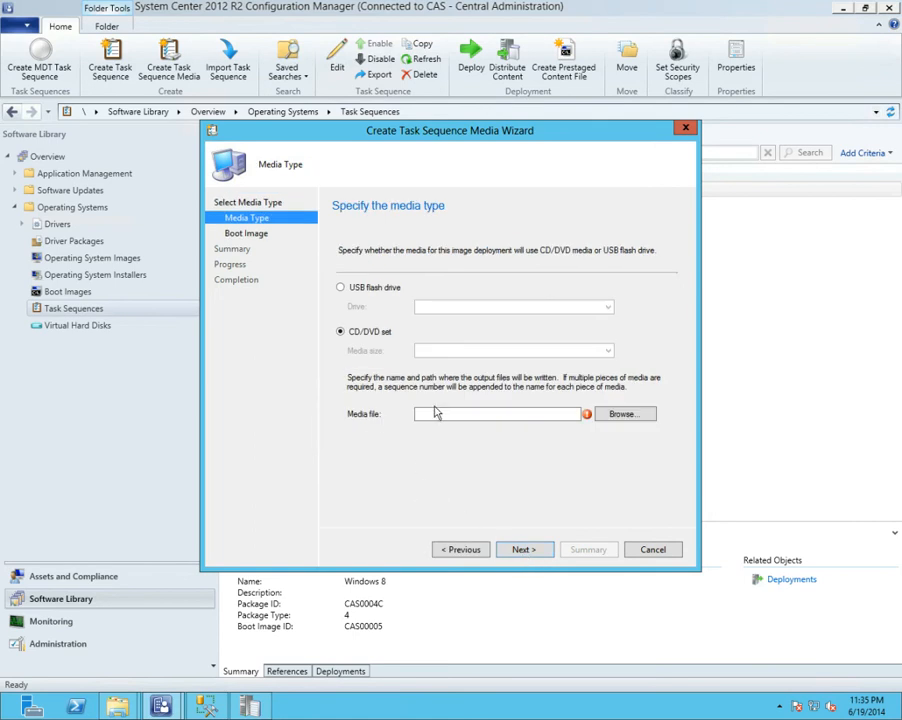
Set the capture media's output file to c:\capturetest.iso and proceed to the boot image selection.
left_click(435, 413)
type("c:\\capturet")
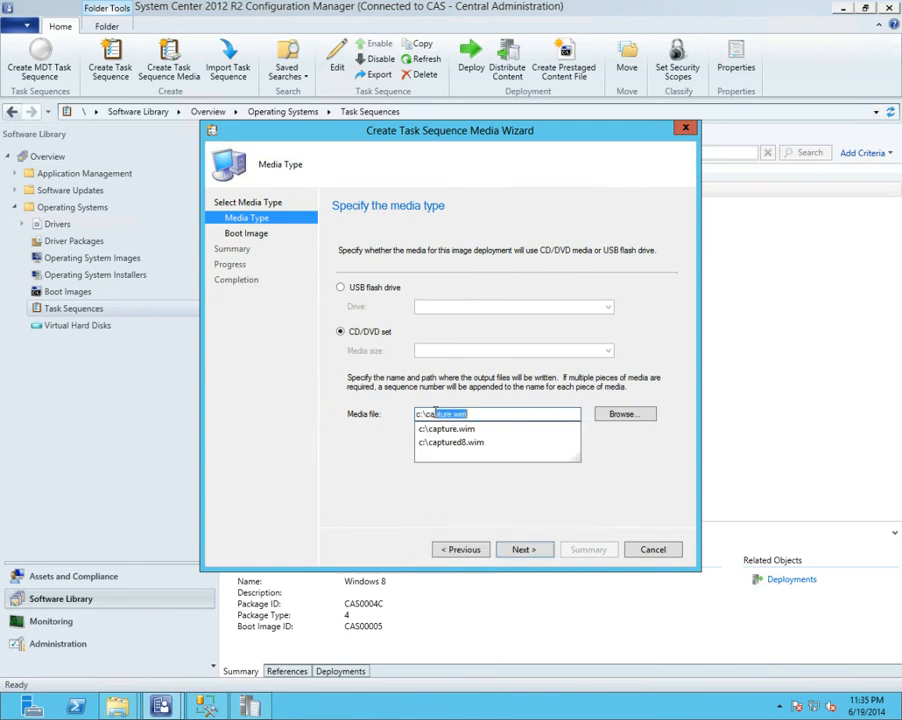
type("est.iso")
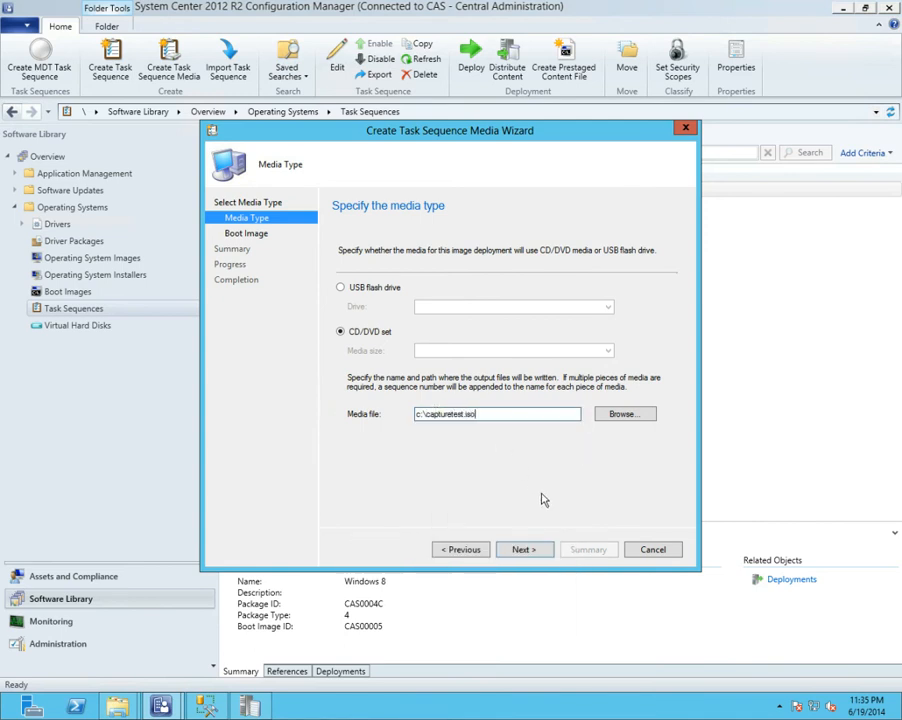
left_click(524, 552)
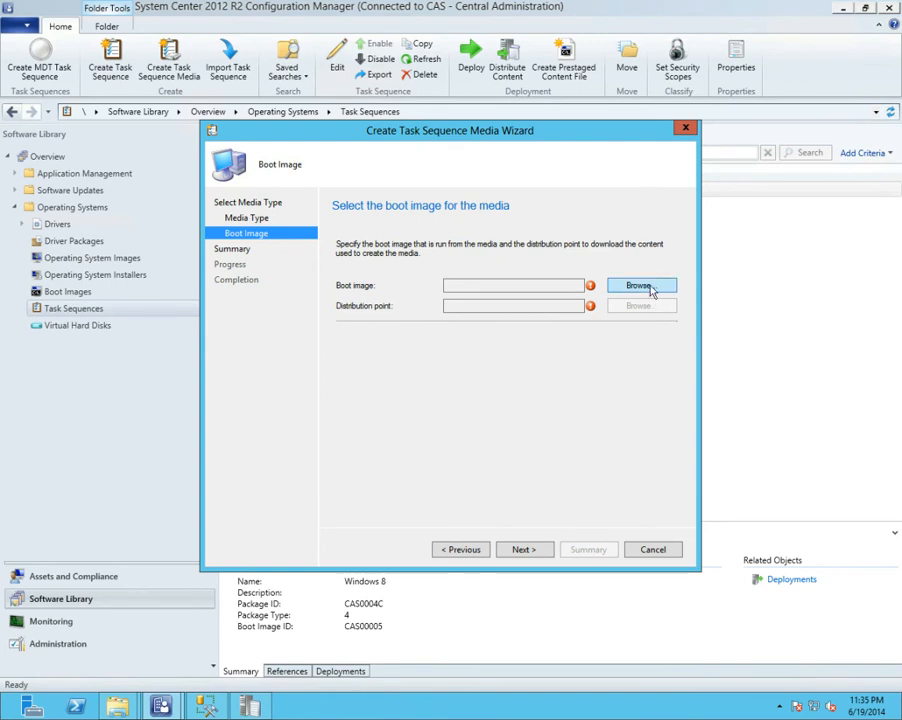
Select Boot image (x64) 6.3.9600.16384 as the capture media's boot image.
left_click(642, 286)
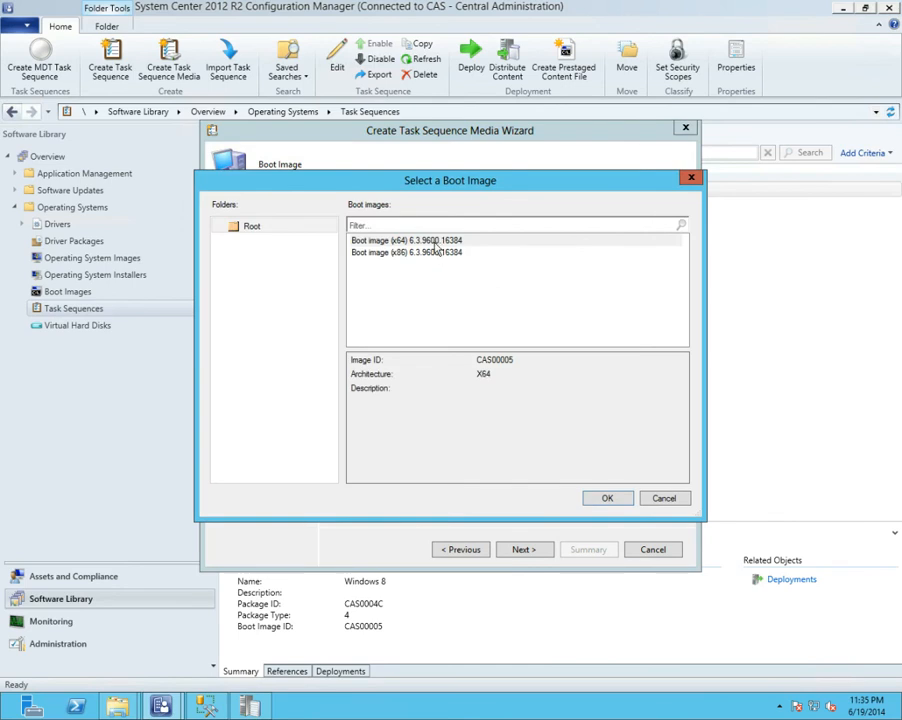
left_click(420, 240)
left_click(608, 497)
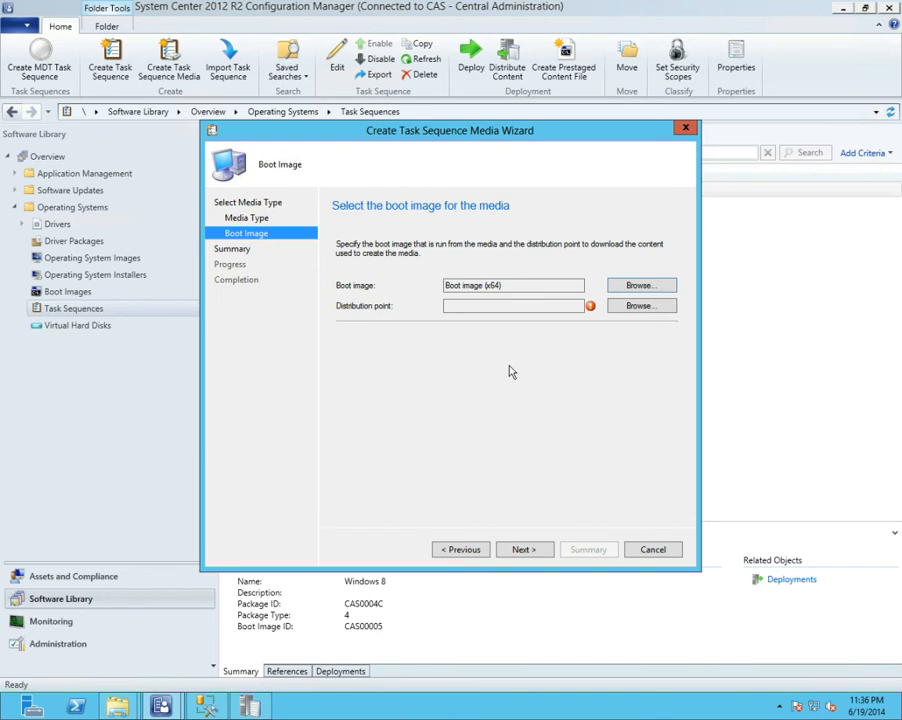
Check the available distribution points for the boot image, and exit the media wizard without saving.
left_click(632, 308)
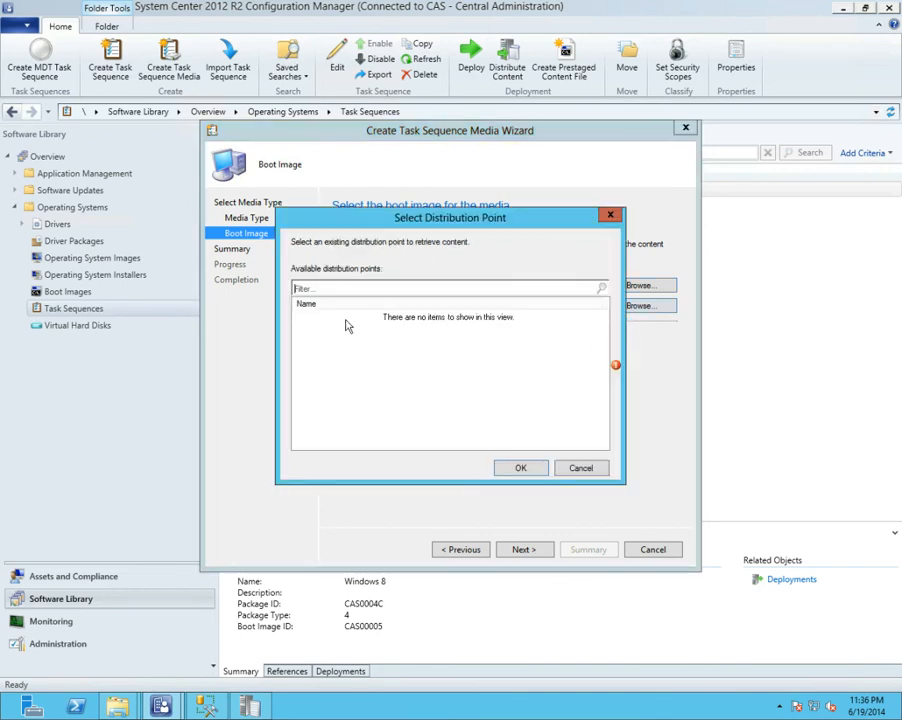
left_click(578, 469)
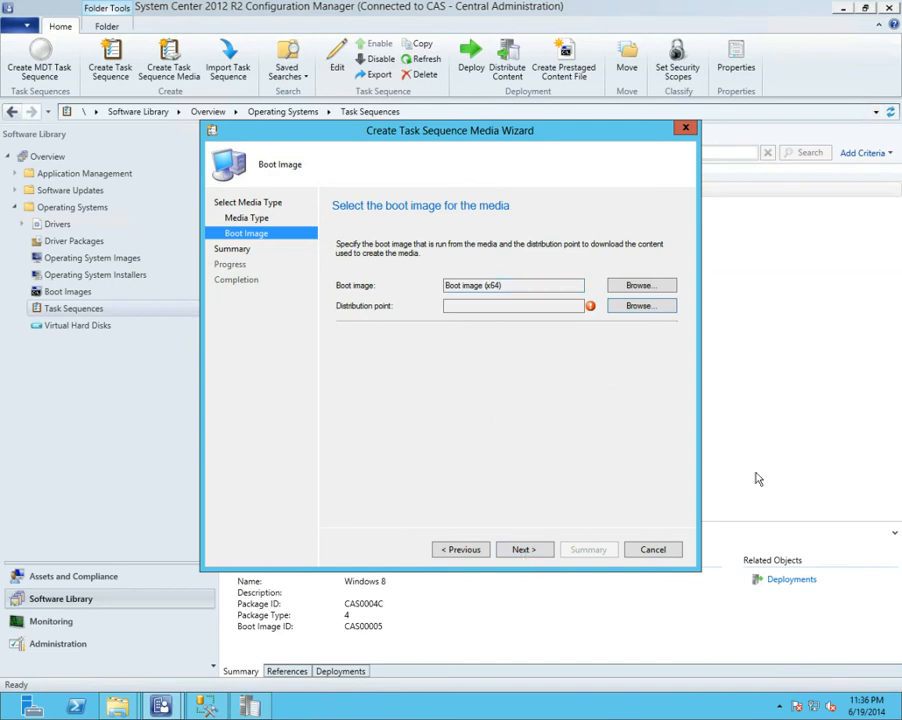
left_click(662, 550)
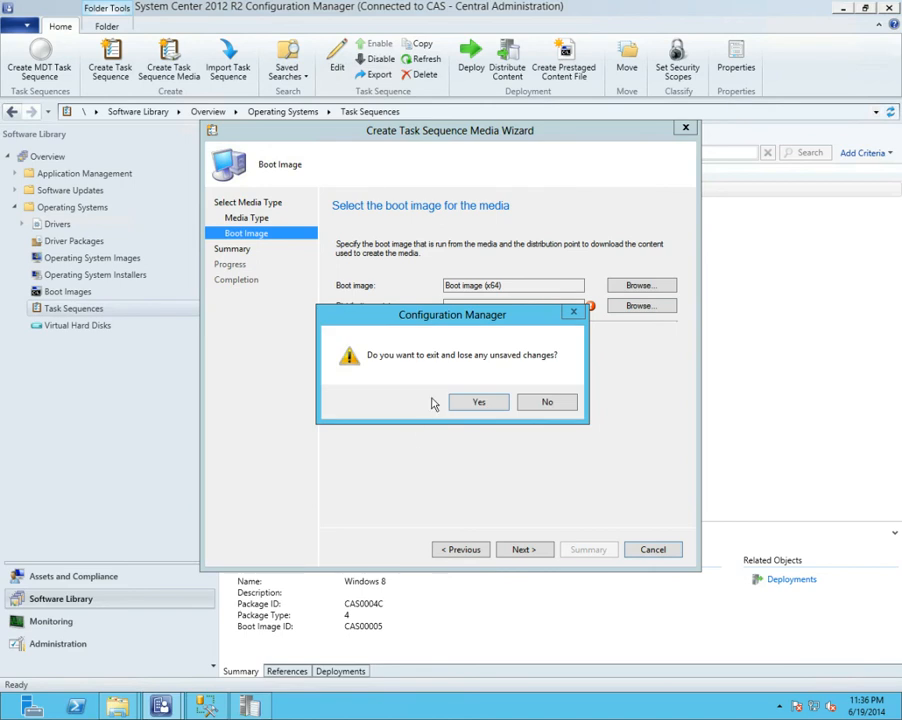
left_click(482, 404)
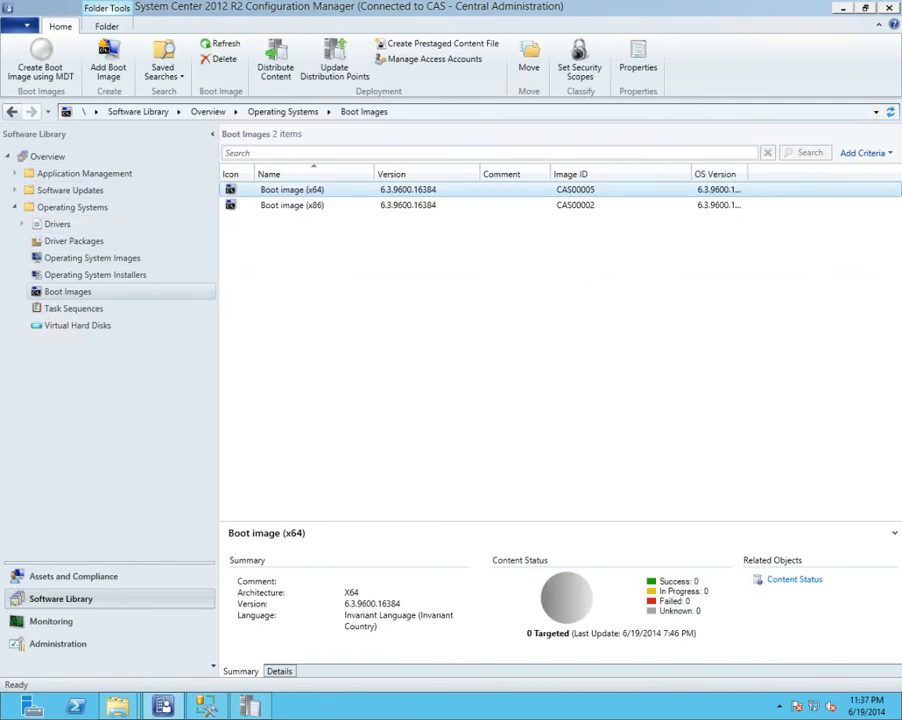
Bring the Windows8 virtual machine window into view and load capture.iso from the Desktop into its DVD drive.
left_click_drag(901, 84, 409, 66)
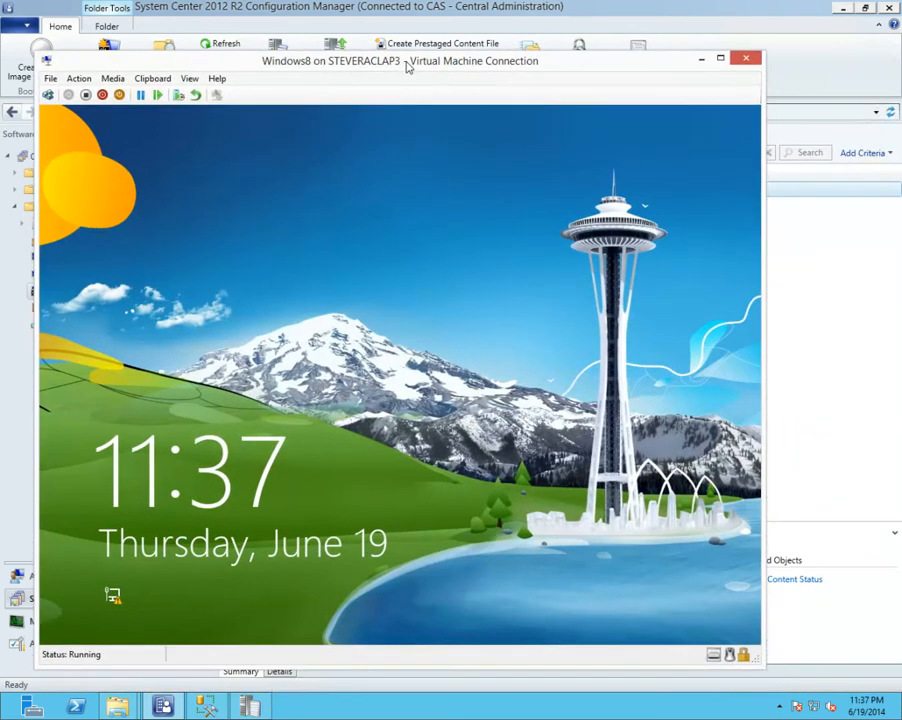
left_click(52, 80)
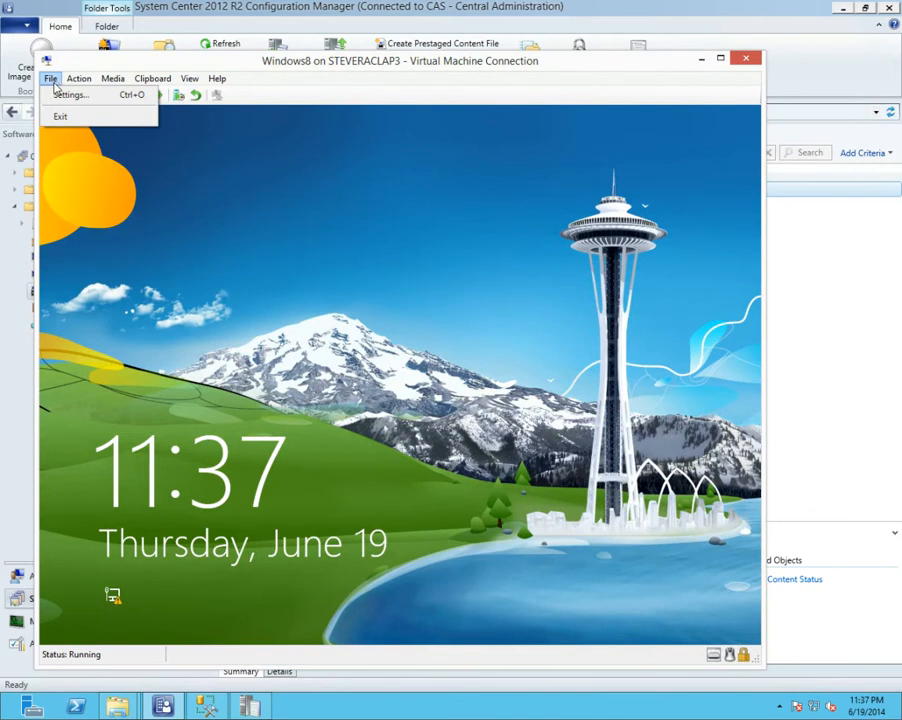
left_click(62, 95)
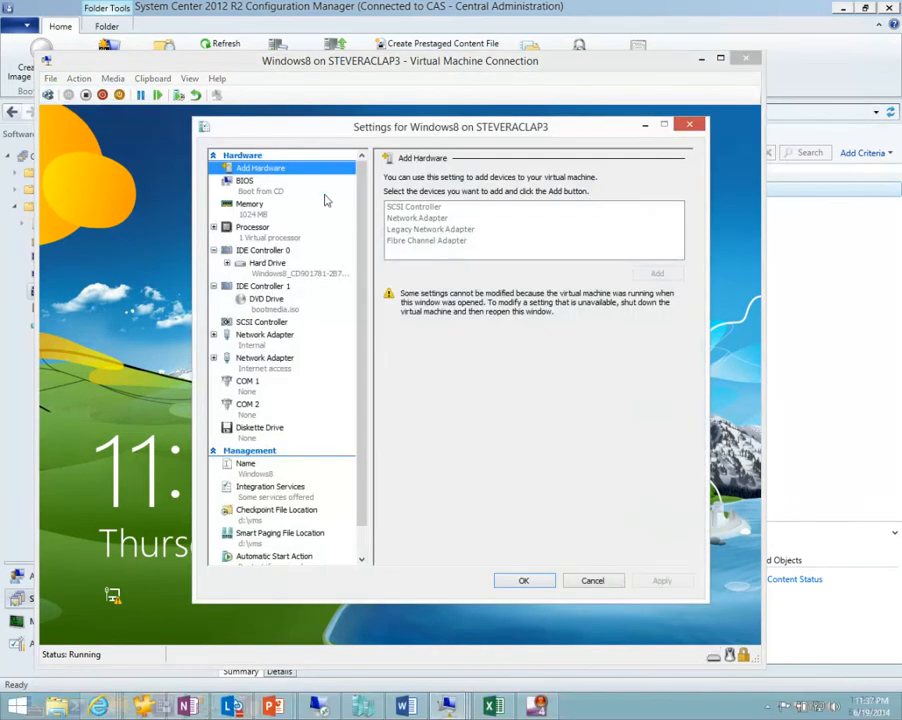
left_click(266, 299)
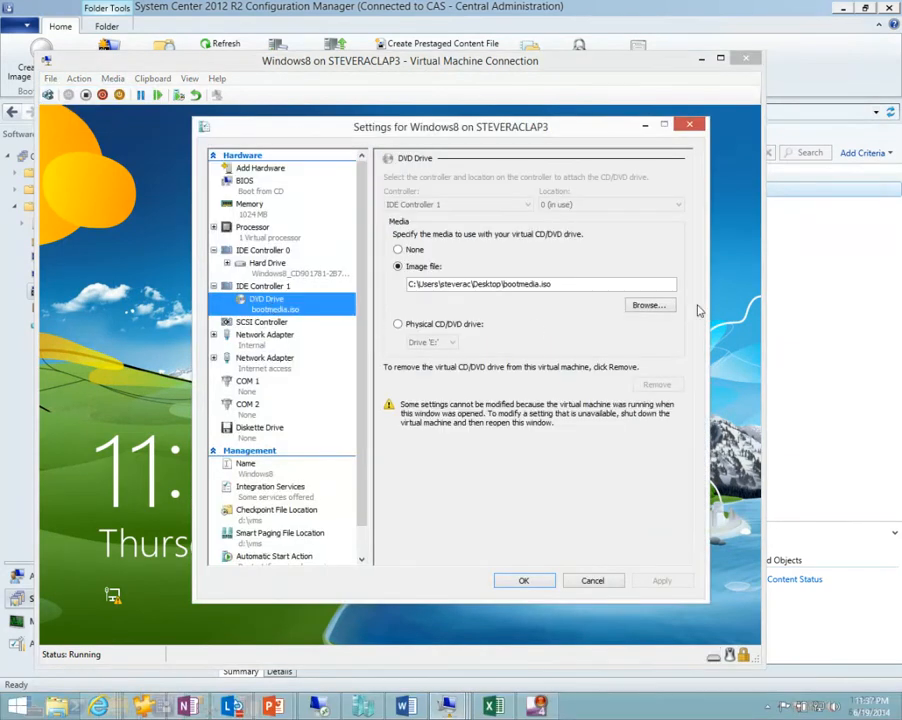
left_click(654, 306)
left_click_drag(667, 335, 663, 427)
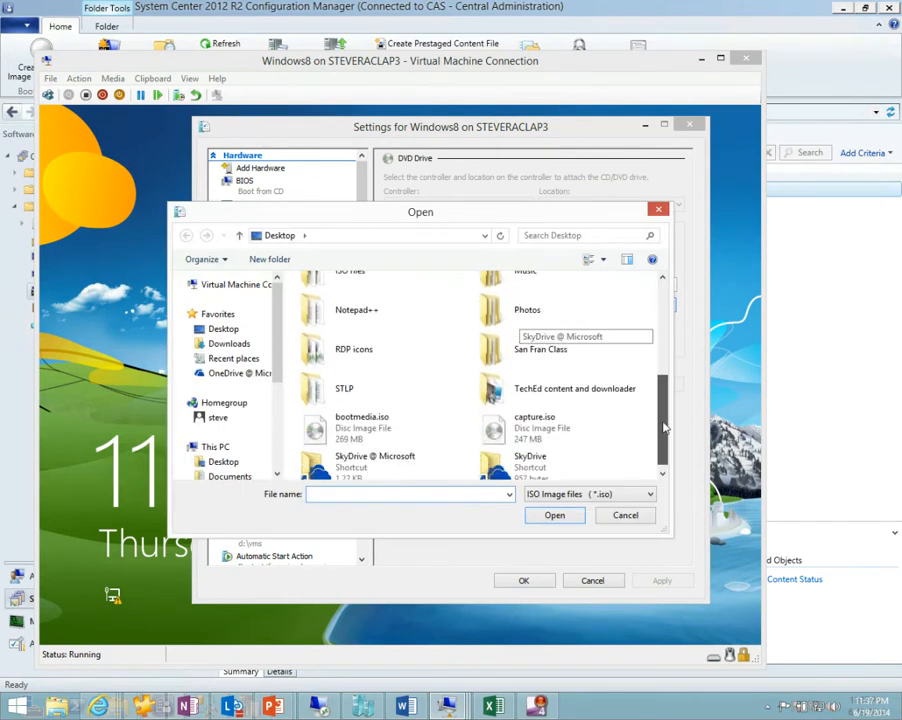
left_click(535, 424)
left_click(554, 515)
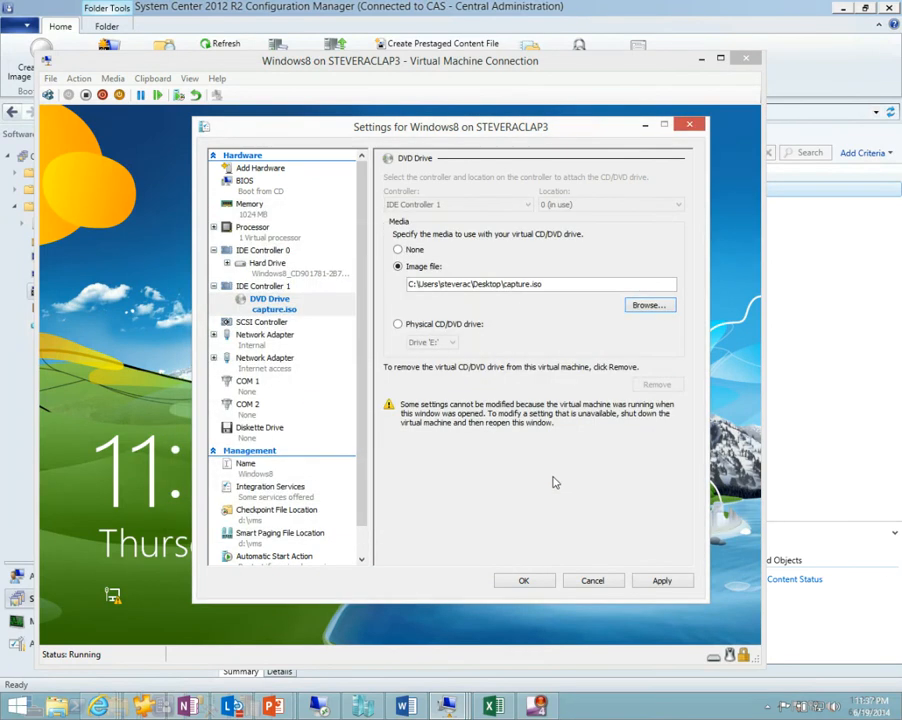
left_click(522, 581)
Sign in to the Windows8 virtual machine with the account password and go to its desktop.
left_click(78, 78)
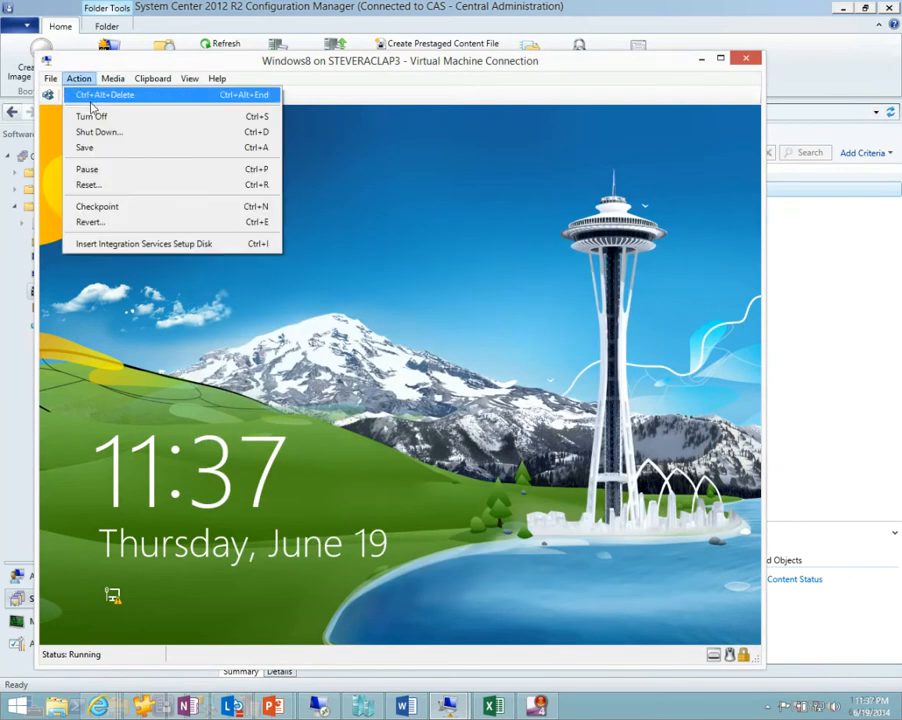
left_click(91, 98)
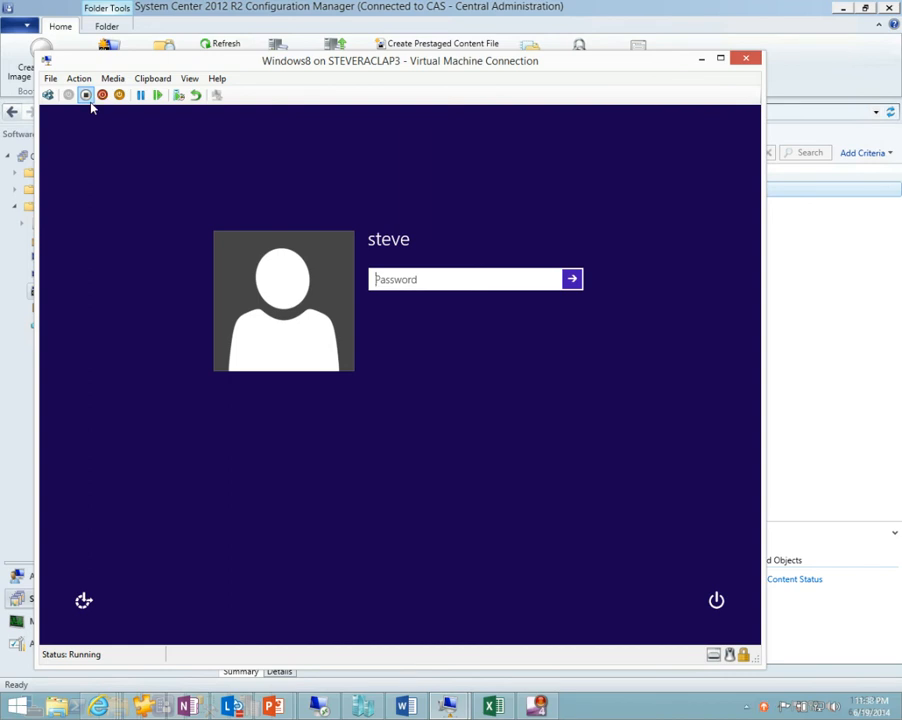
type("**********")
key("Return")
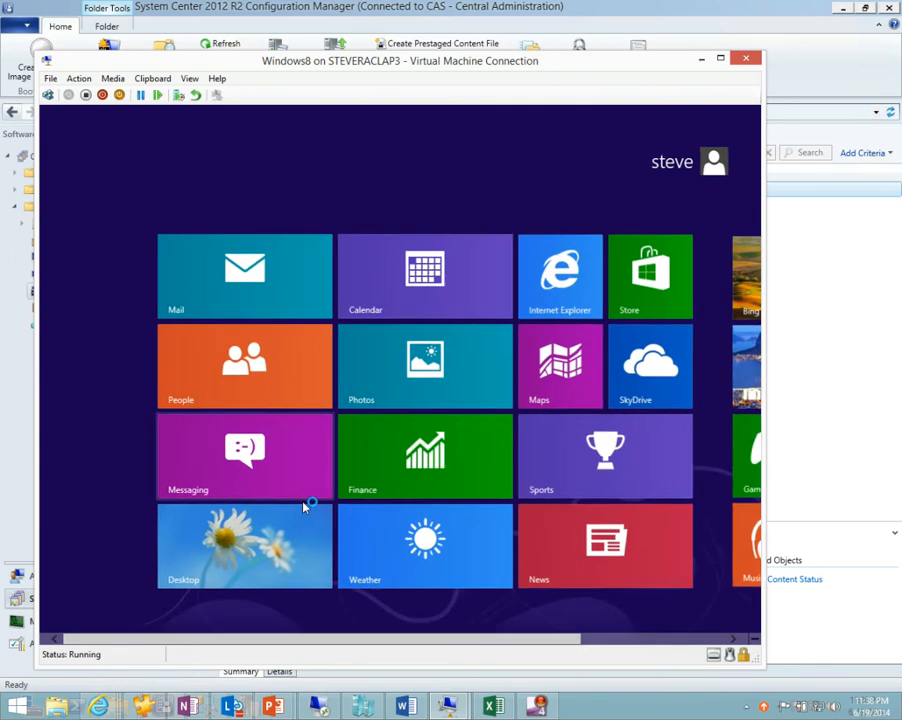
left_click(245, 540)
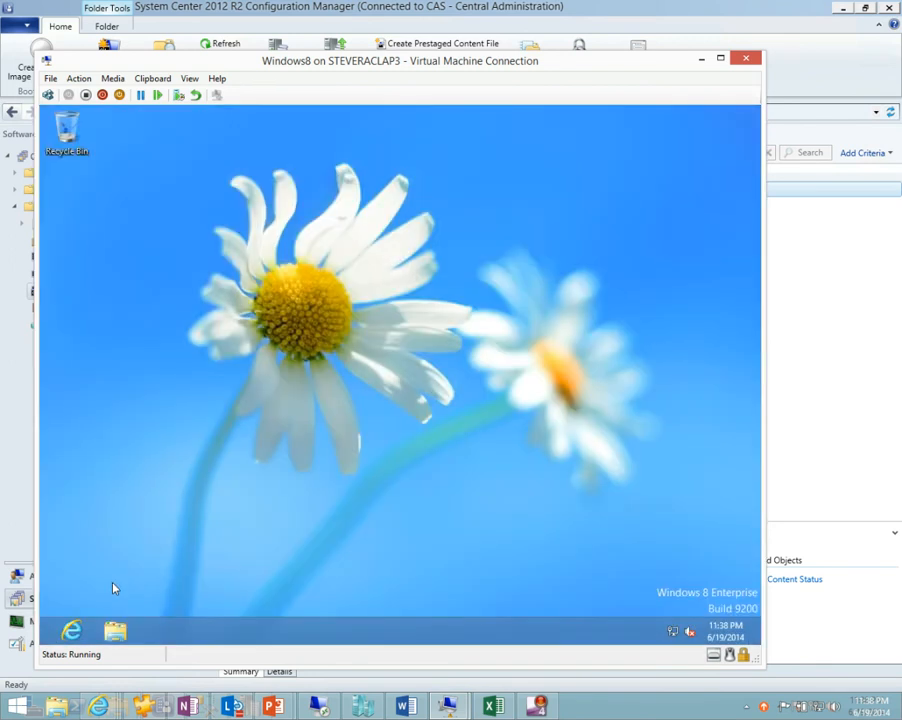
Browse to the contents of DVD Drive (D:) Configuration Manager 2012 in the virtual machine.
left_click(121, 641)
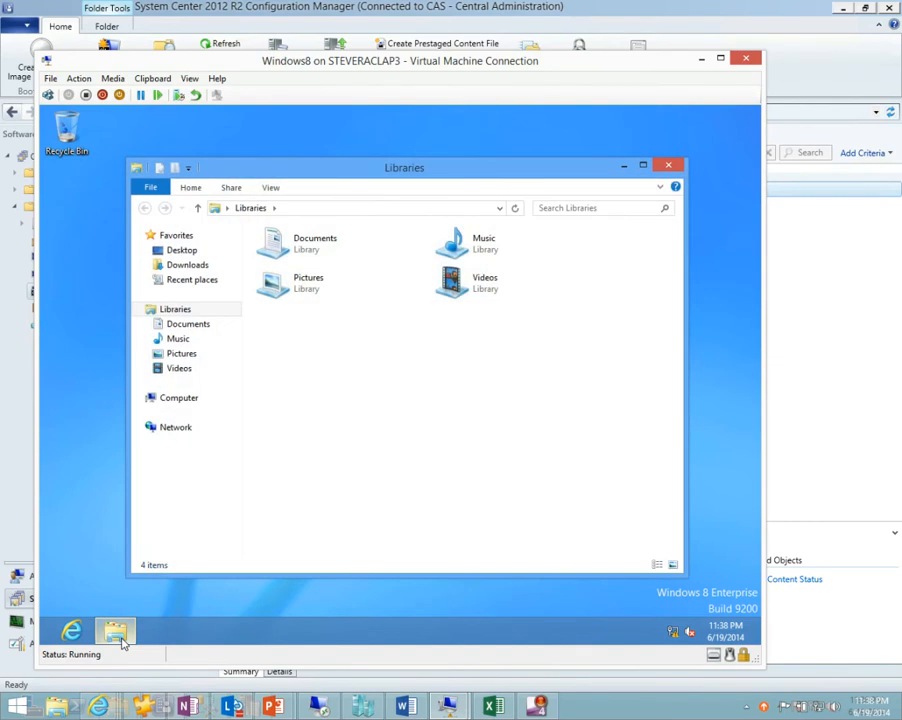
left_click(179, 398)
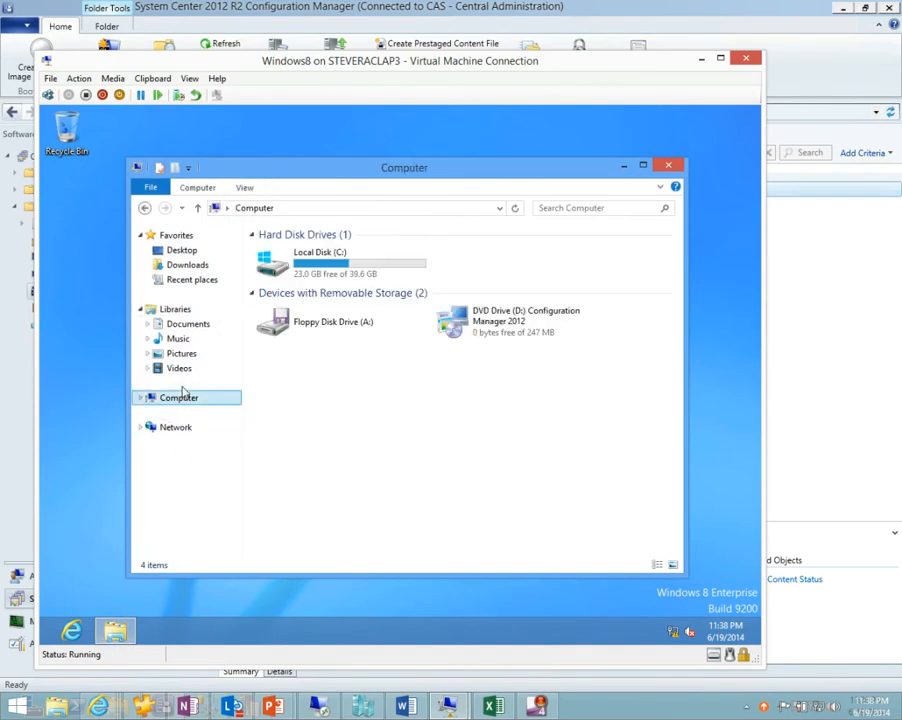
left_click(499, 326)
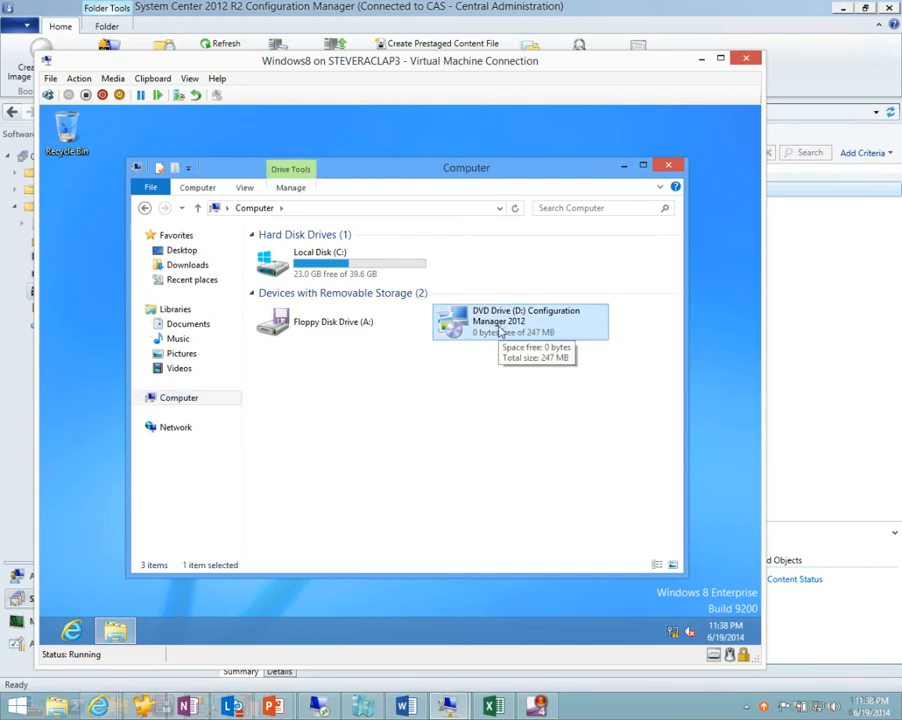
double_click(499, 326)
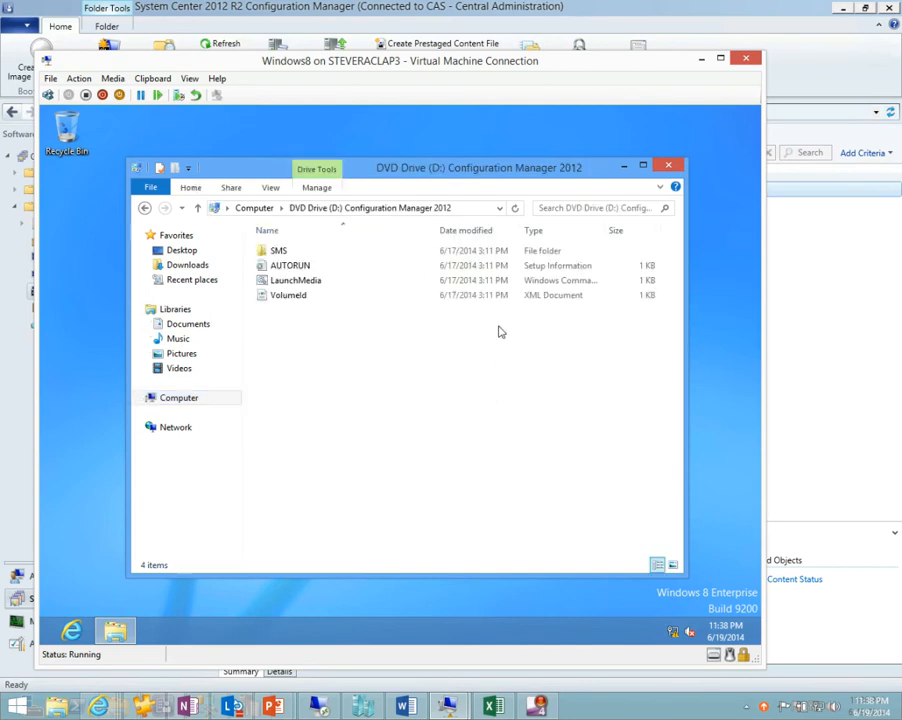
Examine the open line in the DVD's AUTORUN file and close the file.
double_click(292, 268)
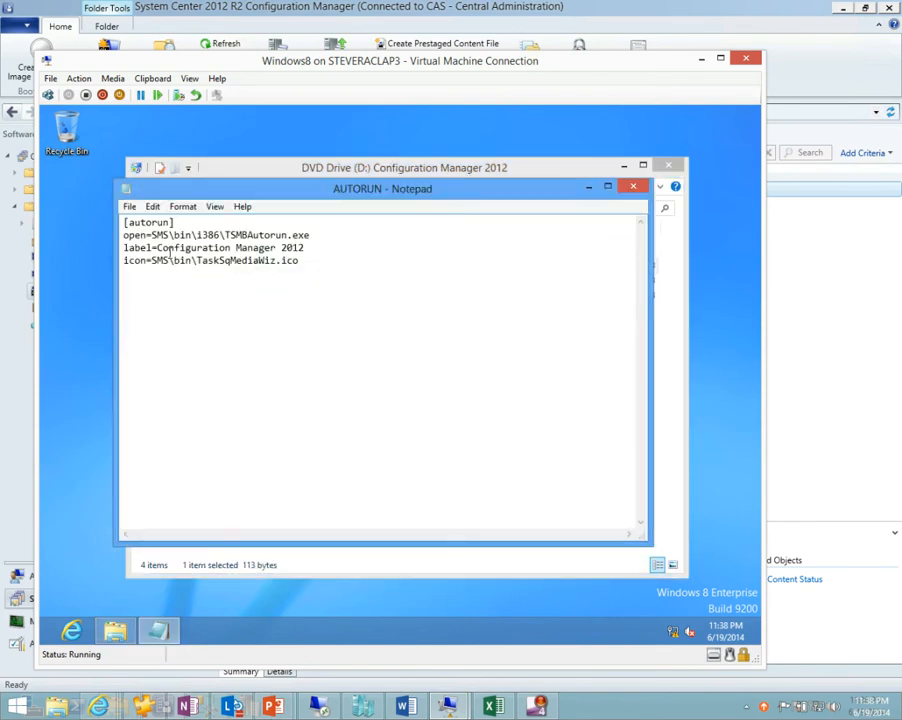
left_click_drag(310, 237, 123, 236)
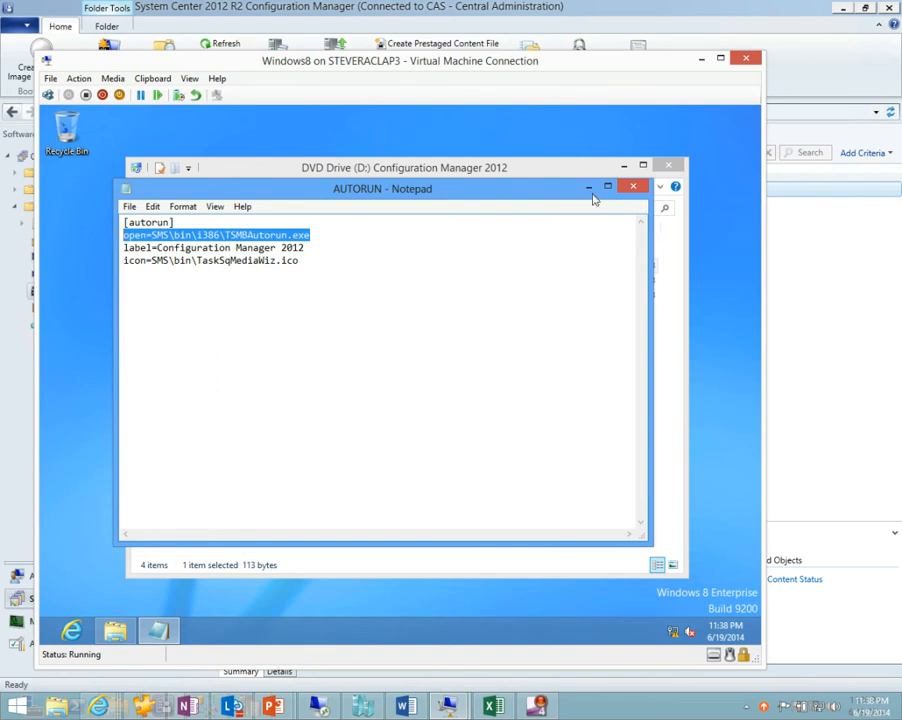
left_click(633, 186)
Run LaunchMedia from the DVD with elevated permission and advance the Image Capture Wizard to the image destination.
left_click(316, 281)
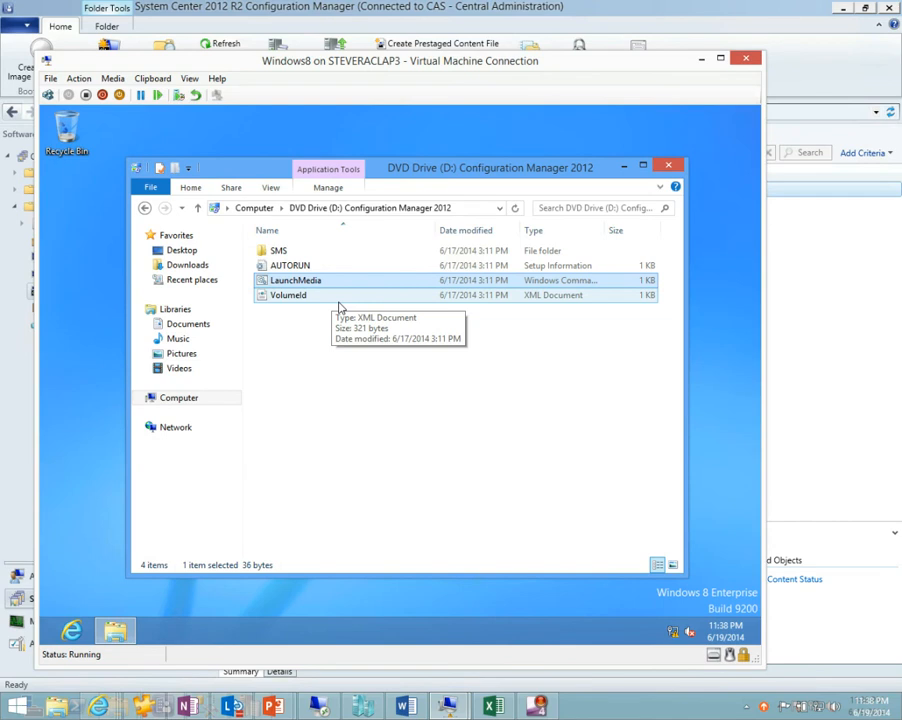
double_click(316, 281)
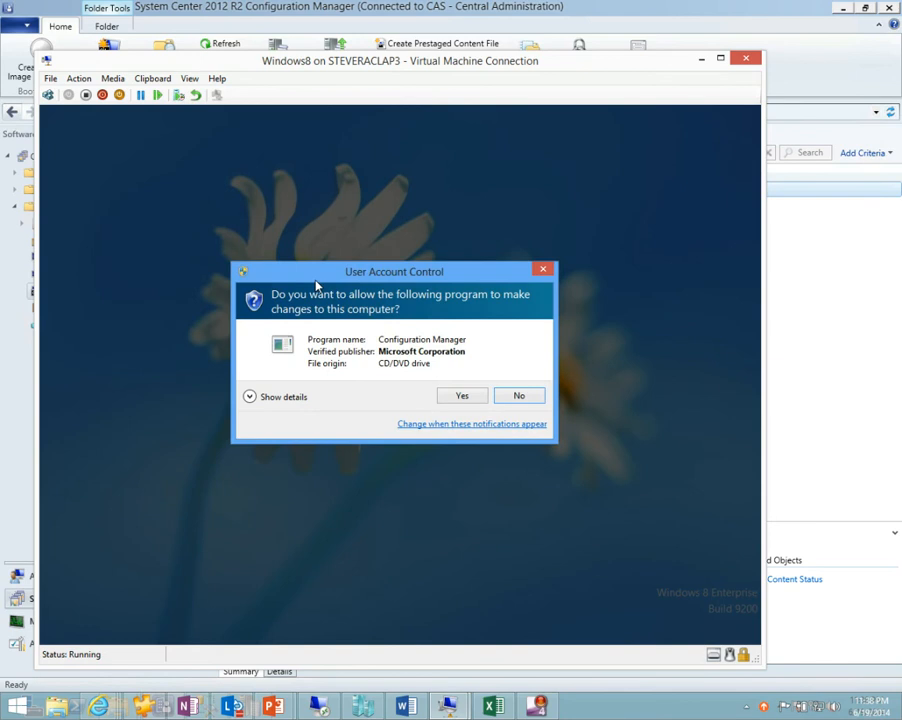
left_click(472, 396)
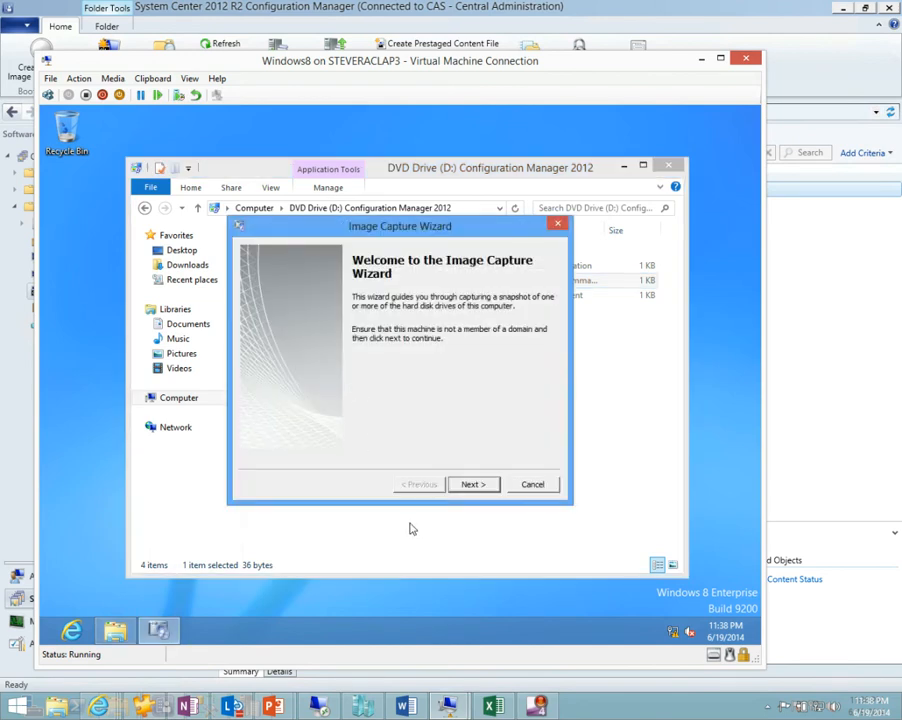
left_click(472, 487)
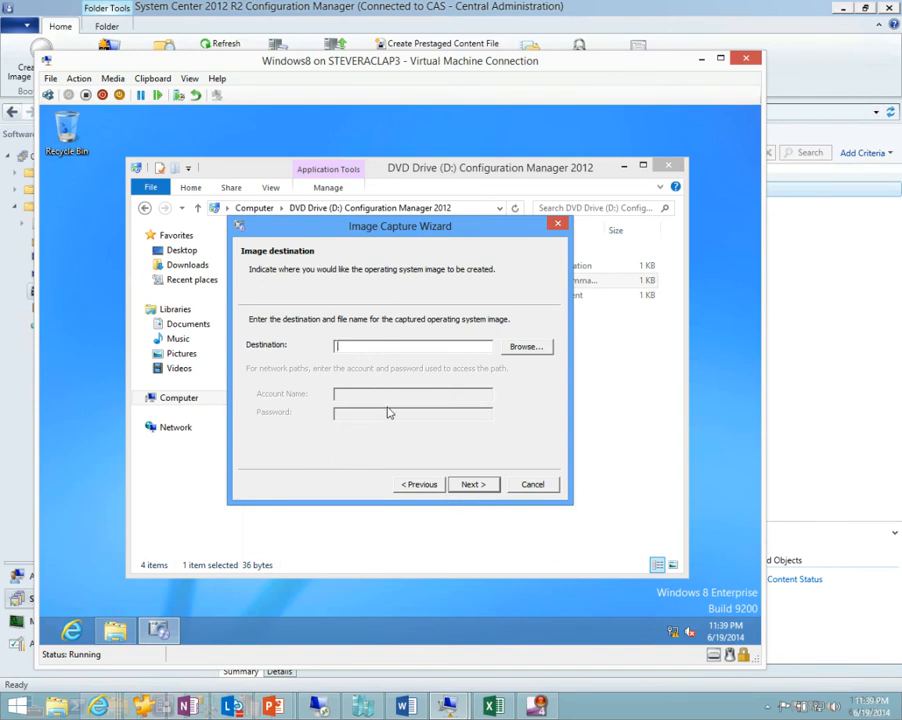
Set the captured image's destination to \\192.168.0.10\c$\capturetestwin8.wim.
type("\\\\")
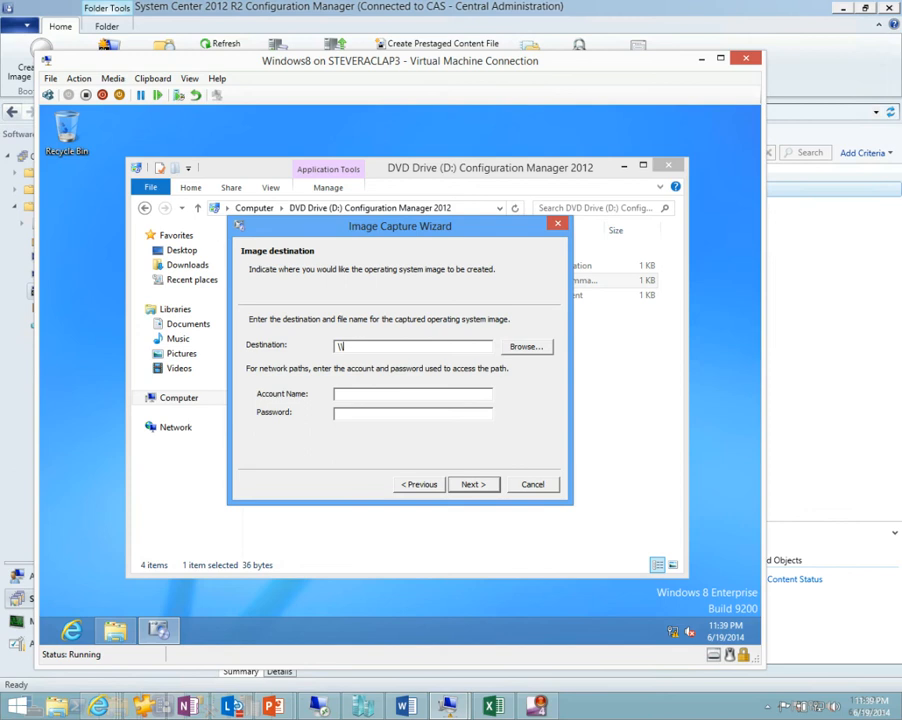
type("192.168.0.10\\c$\\capturetestwin8.wim")
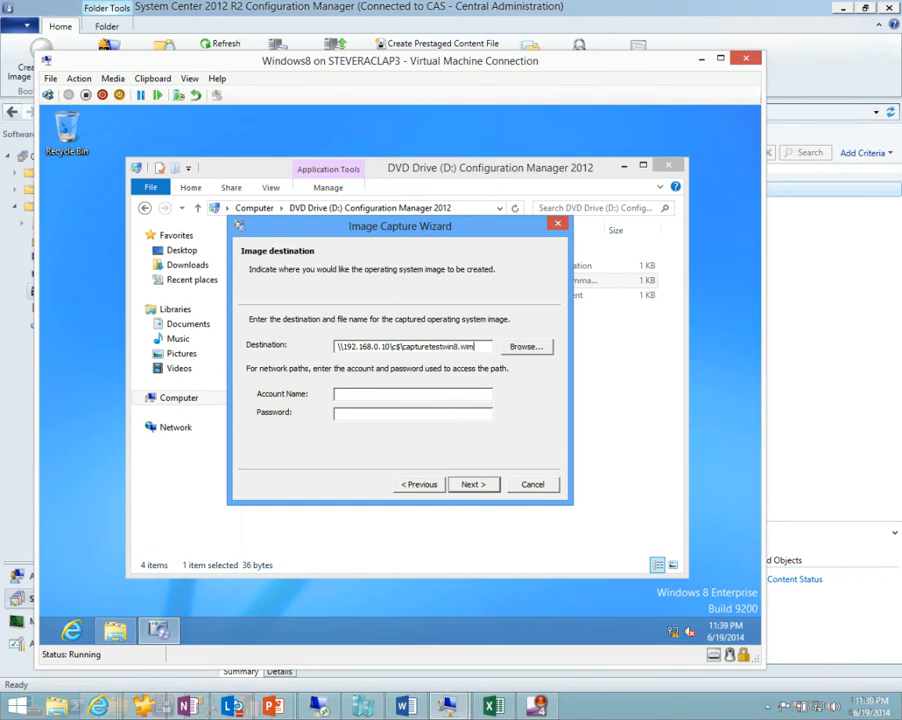
Enter tailspin\administrator as the account name for the network path and fill in the account password.
key("Tab")
key("Tab")
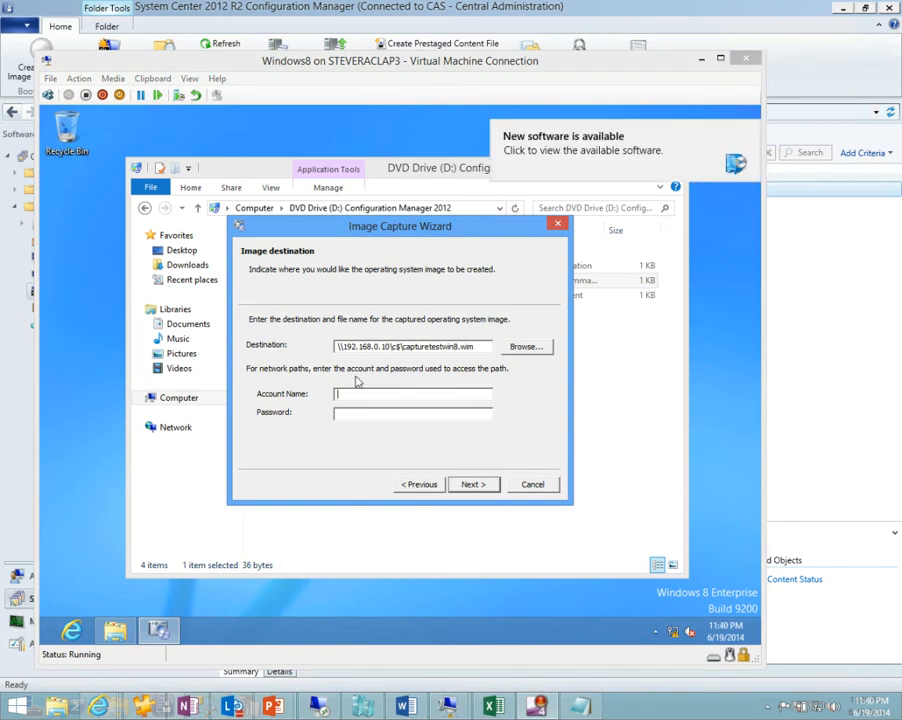
type("t")
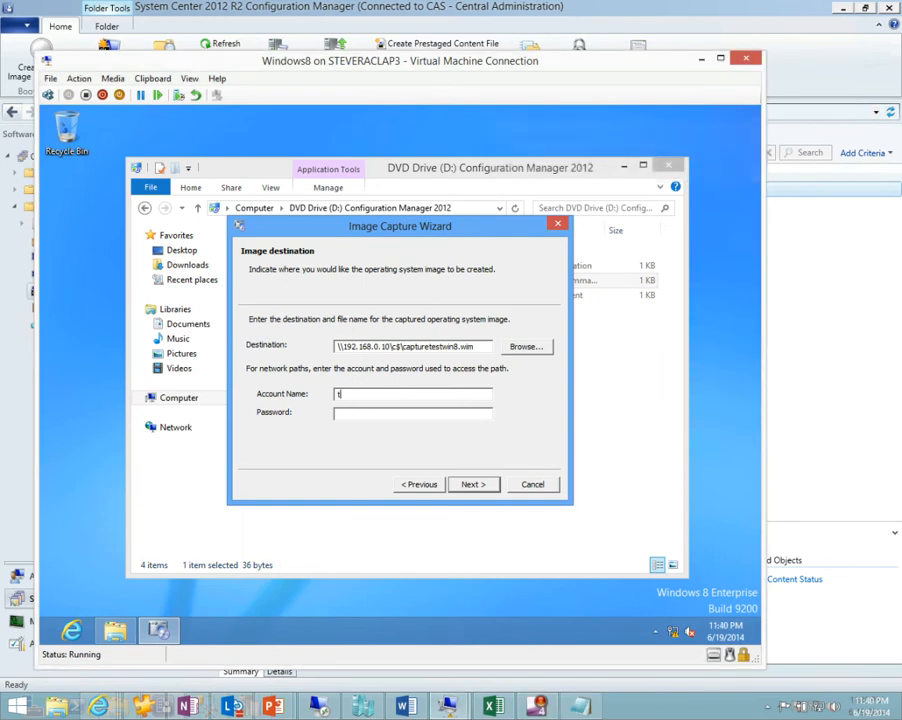
type("ailspin\\administrator")
key("Tab")
type("***********")
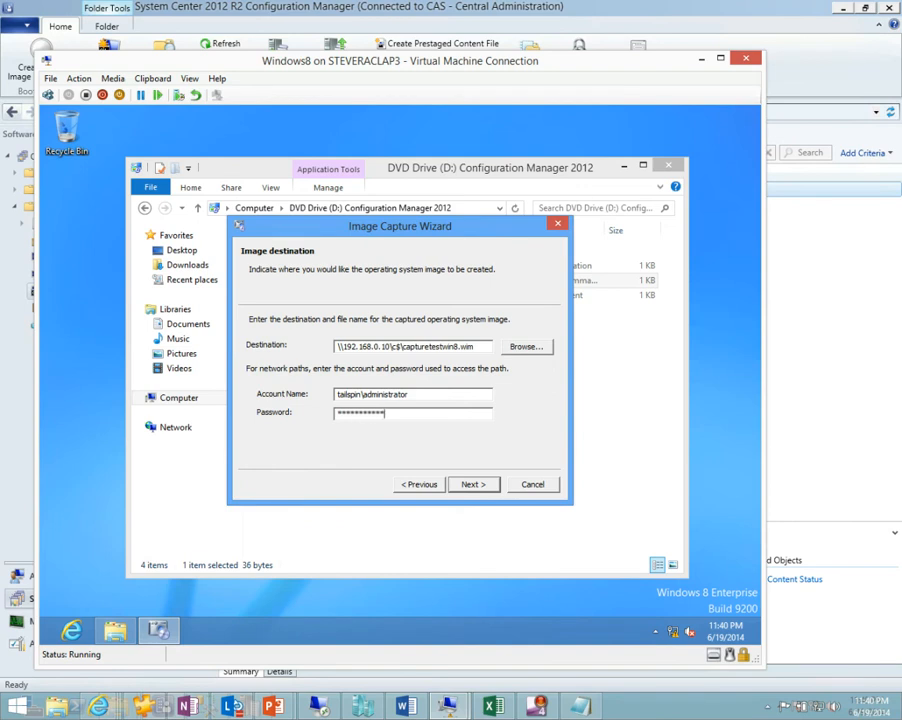
Finish the Image Capture Wizard with the optional image information left blank and restart the virtual machine immediately when the restart countdown appears.
left_click(468, 485)
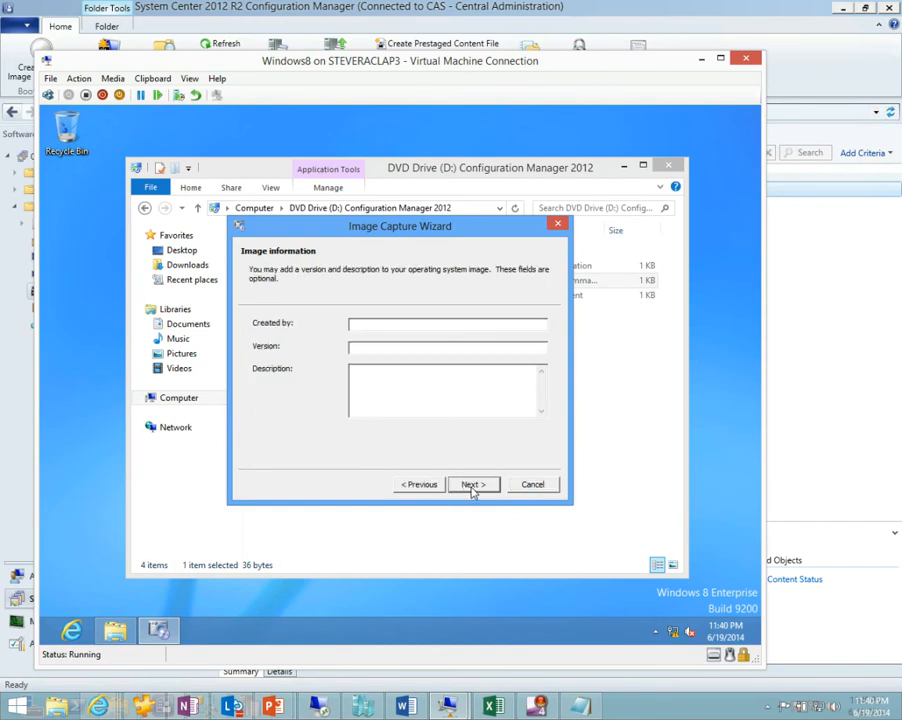
left_click(473, 485)
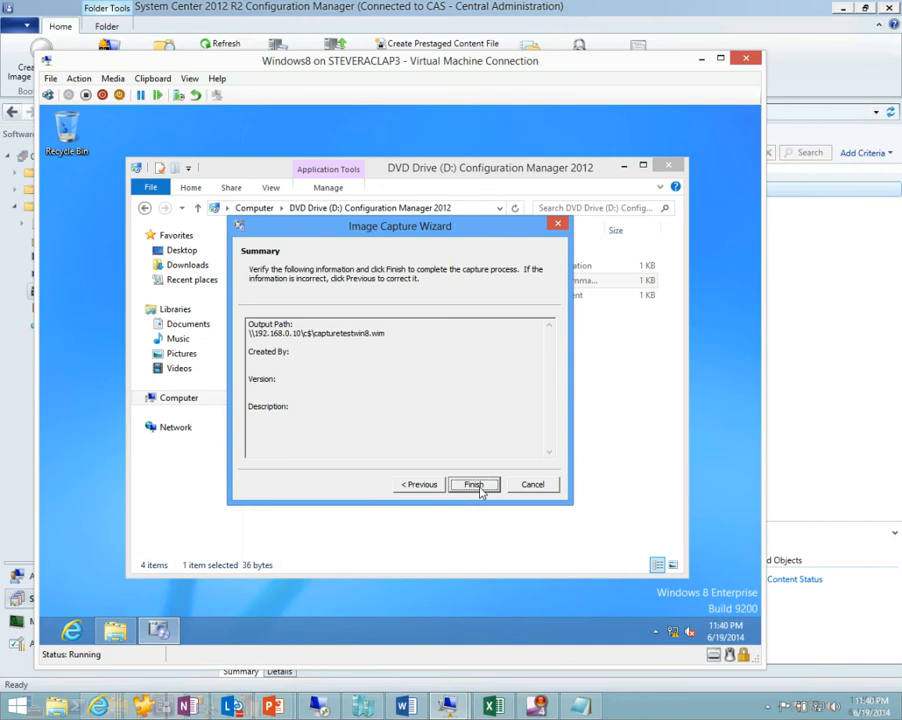
left_click(472, 484)
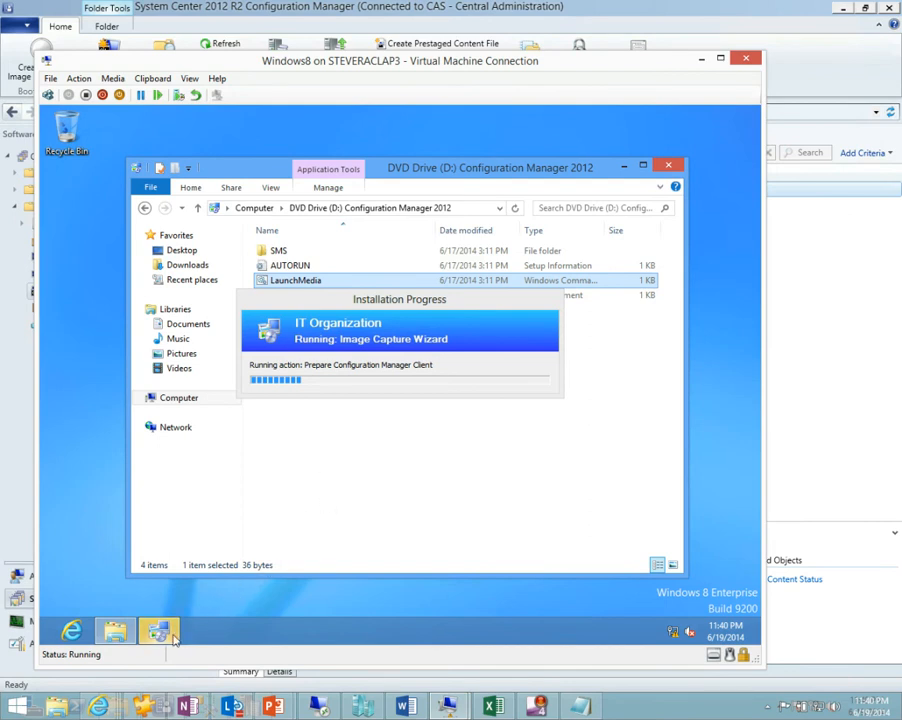
mouse_move(161, 635)
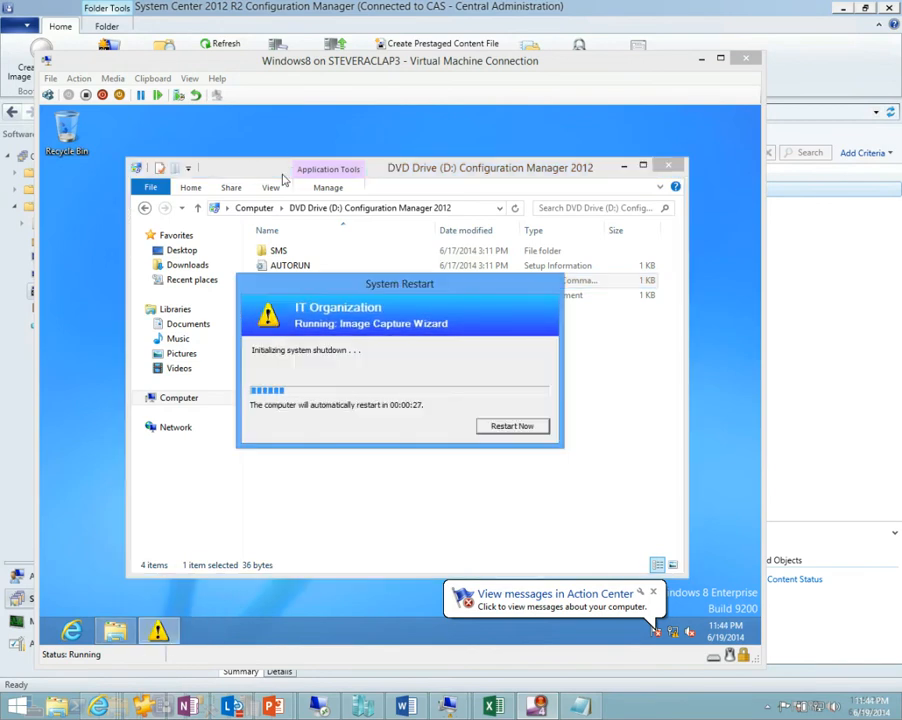
left_click(496, 426)
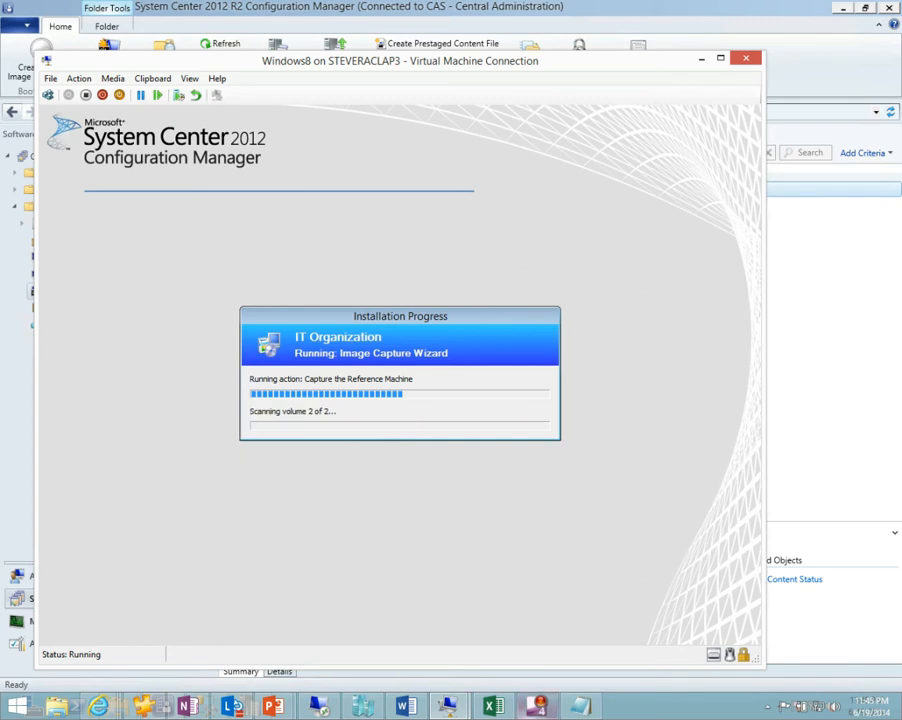
Switch to the 192.168.0.10 Remote Desktop session, check Local Disk (C:) for capturetestwin8.wim in a new File Explorer window, and close that window.
mouse_move(320, 708)
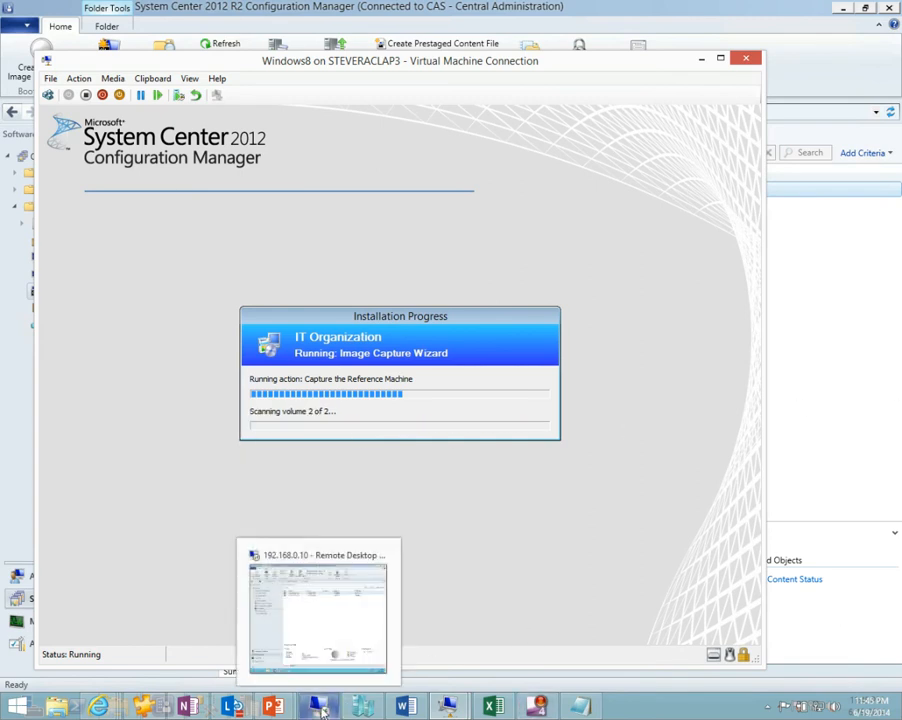
left_click(321, 638)
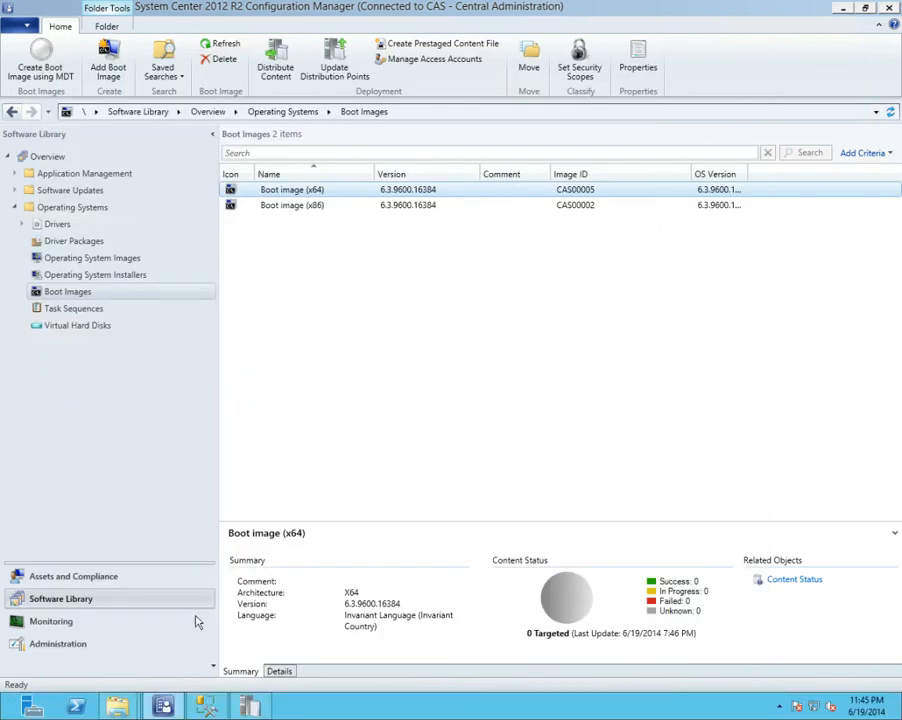
mouse_move(117, 706)
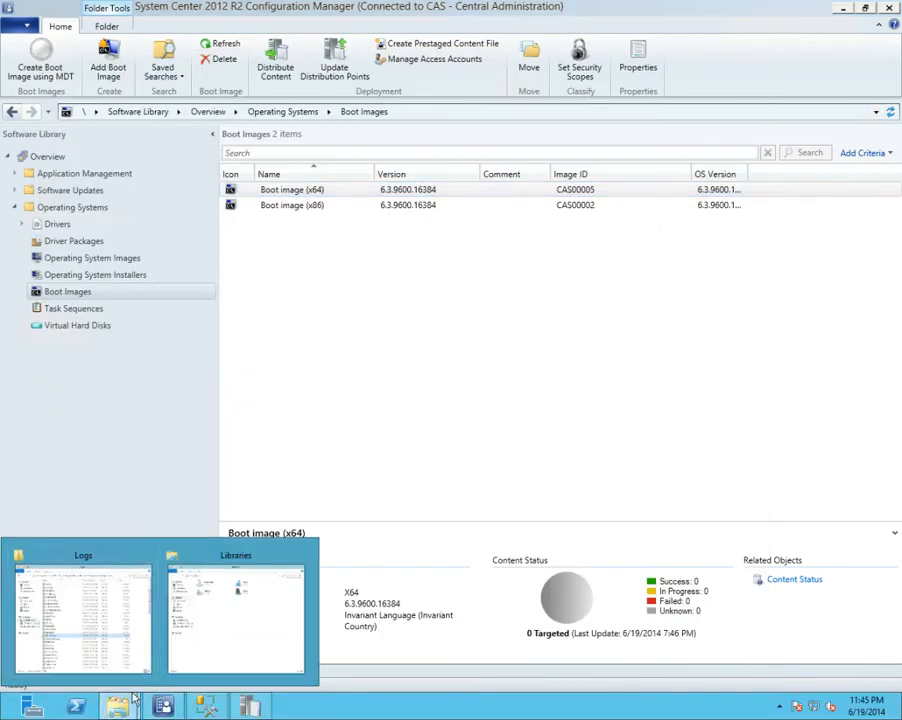
right_click(118, 707)
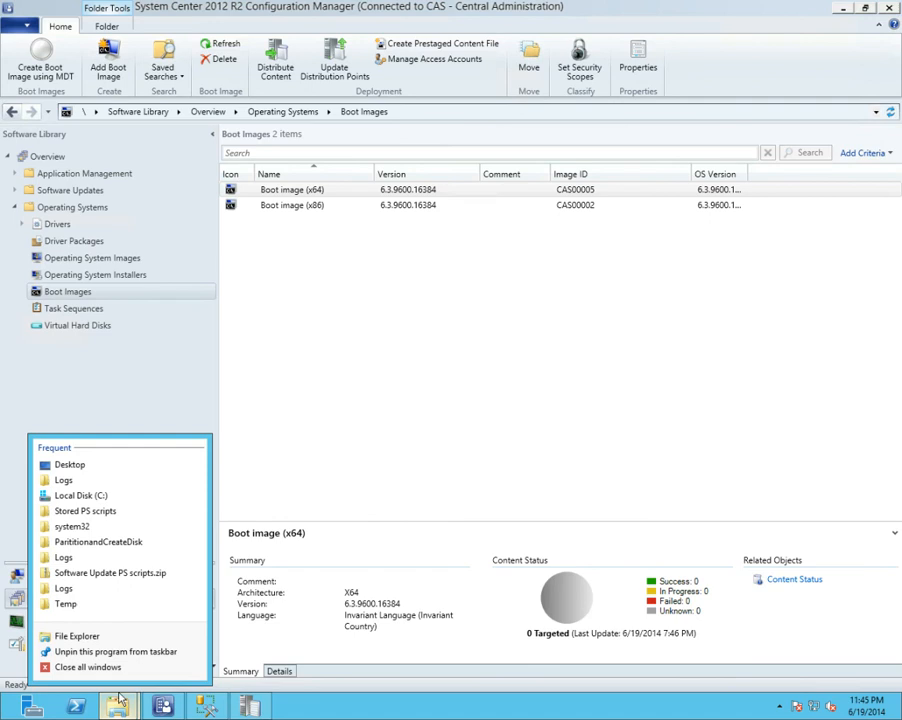
left_click(76, 636)
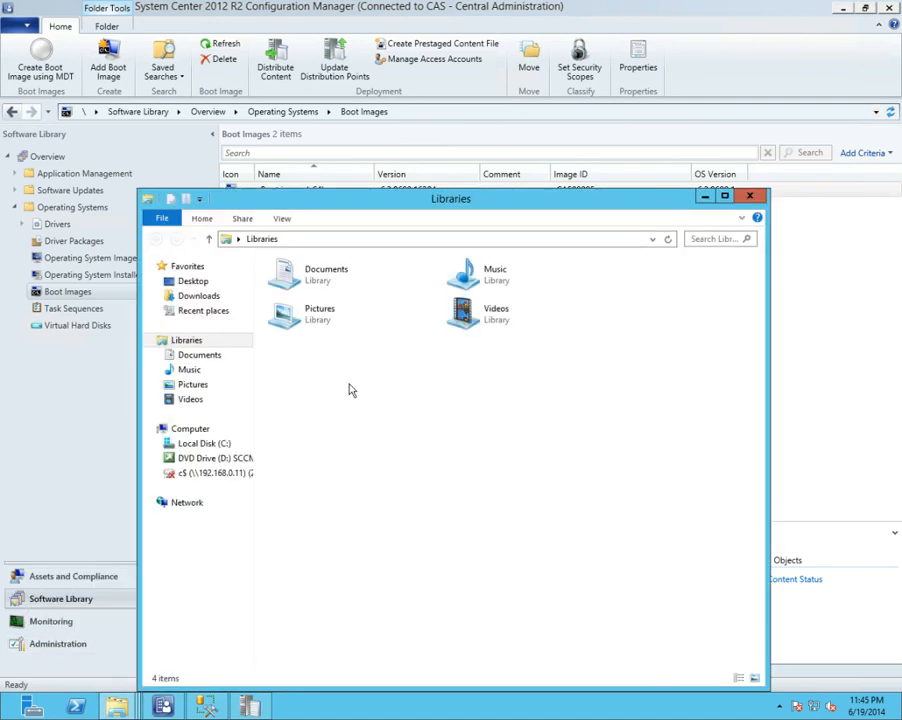
left_click(206, 446)
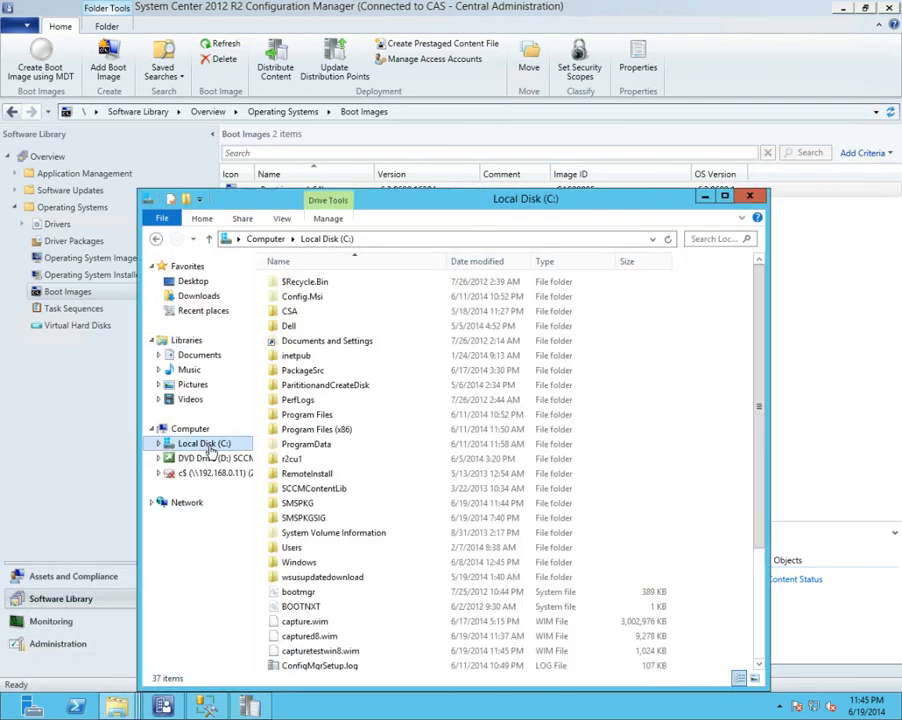
left_click_drag(757, 406, 747, 480)
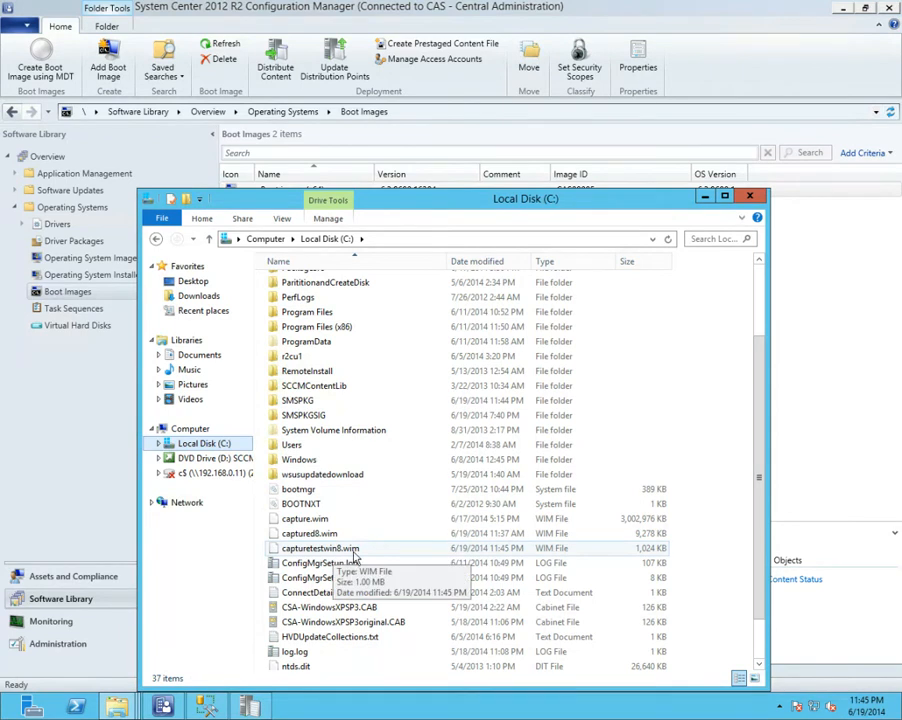
left_click(749, 195)
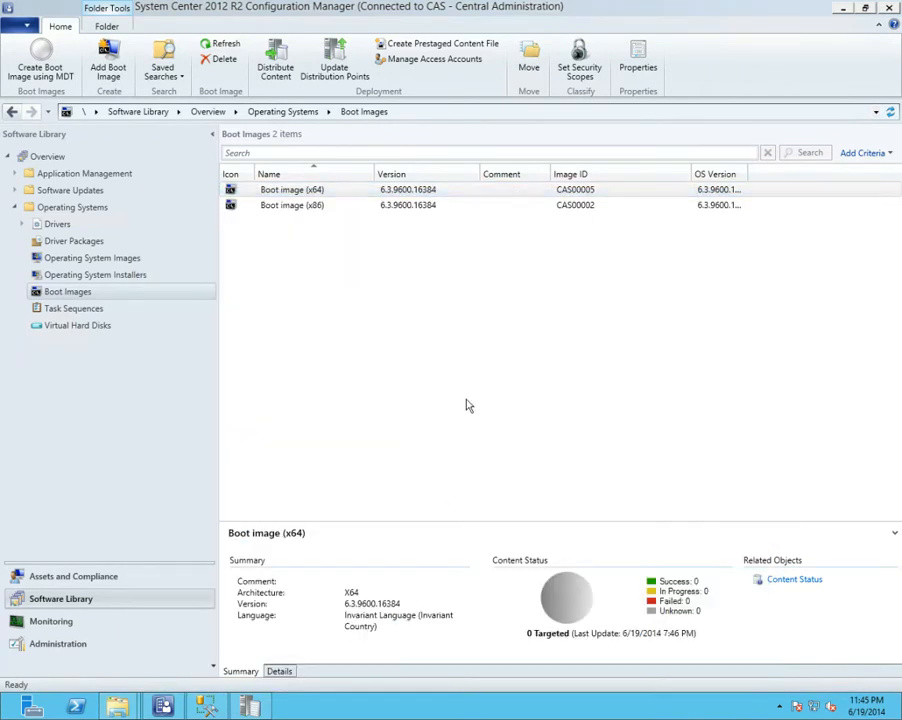
Minimize the remote session, then turn off the Windows8 virtual machine and move its window away from the slide.
mouse_move(533, 8)
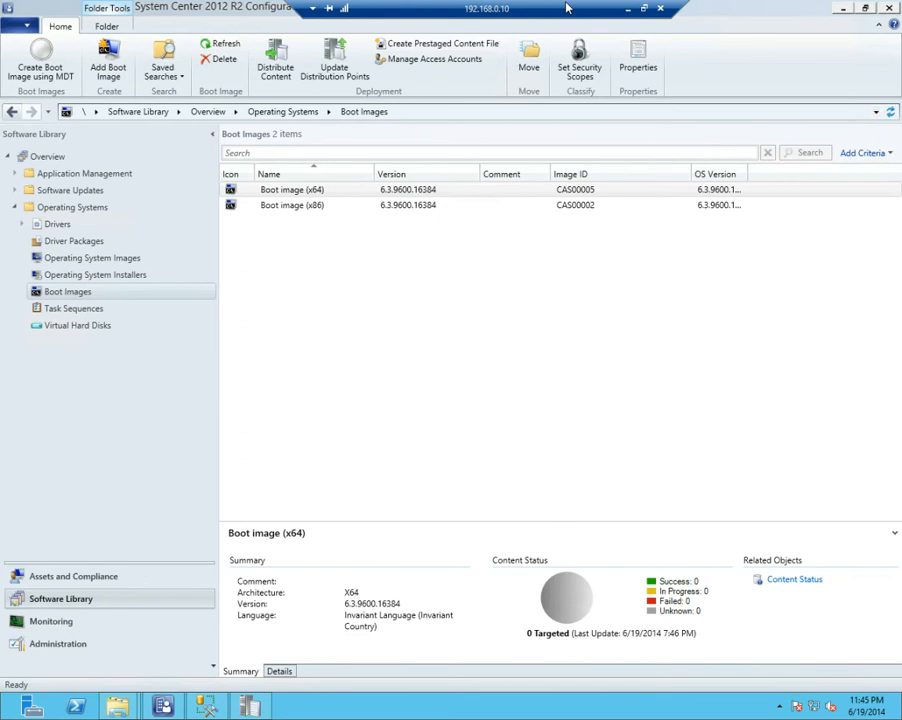
left_click(628, 9)
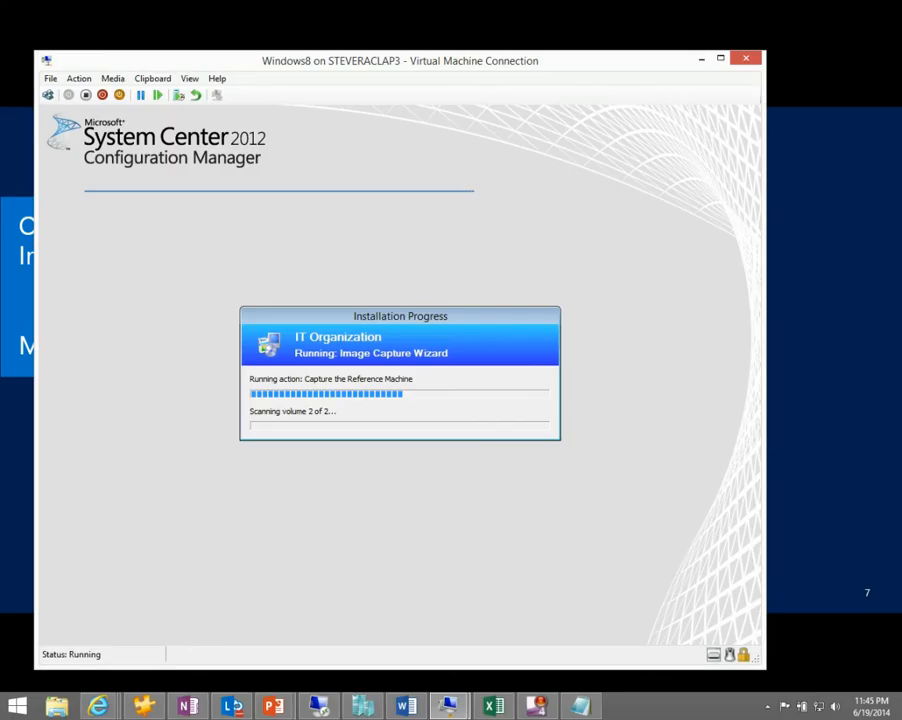
left_click(79, 78)
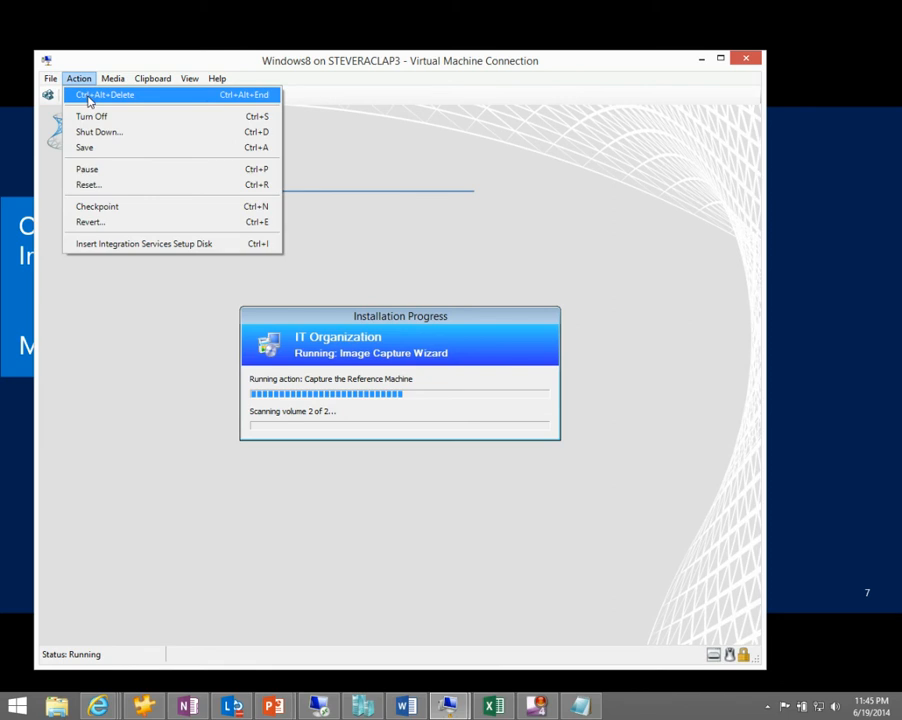
left_click(91, 116)
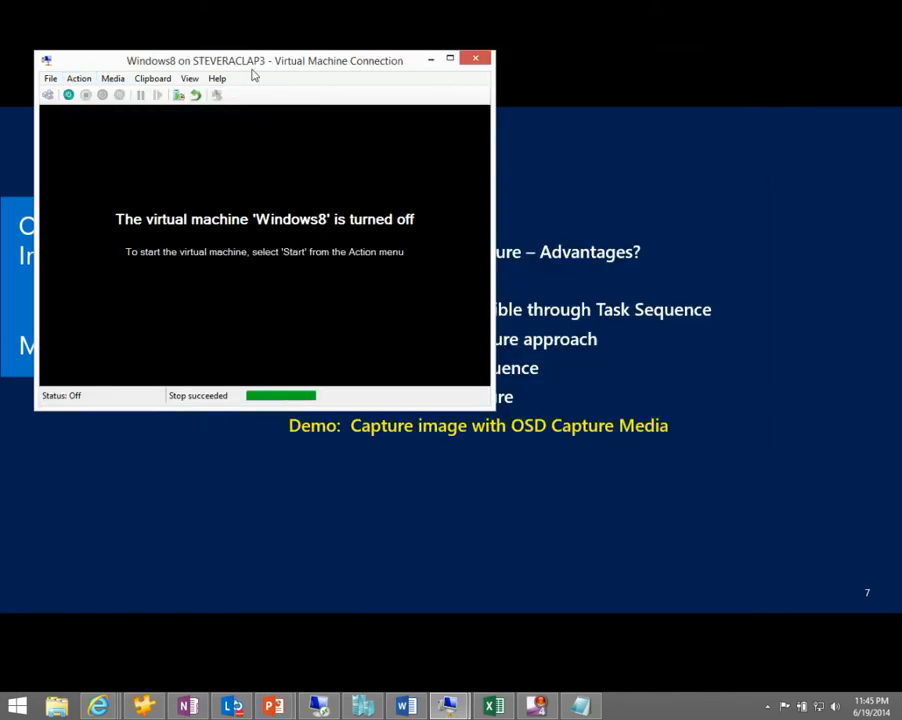
left_click_drag(257, 63, 901, 200)
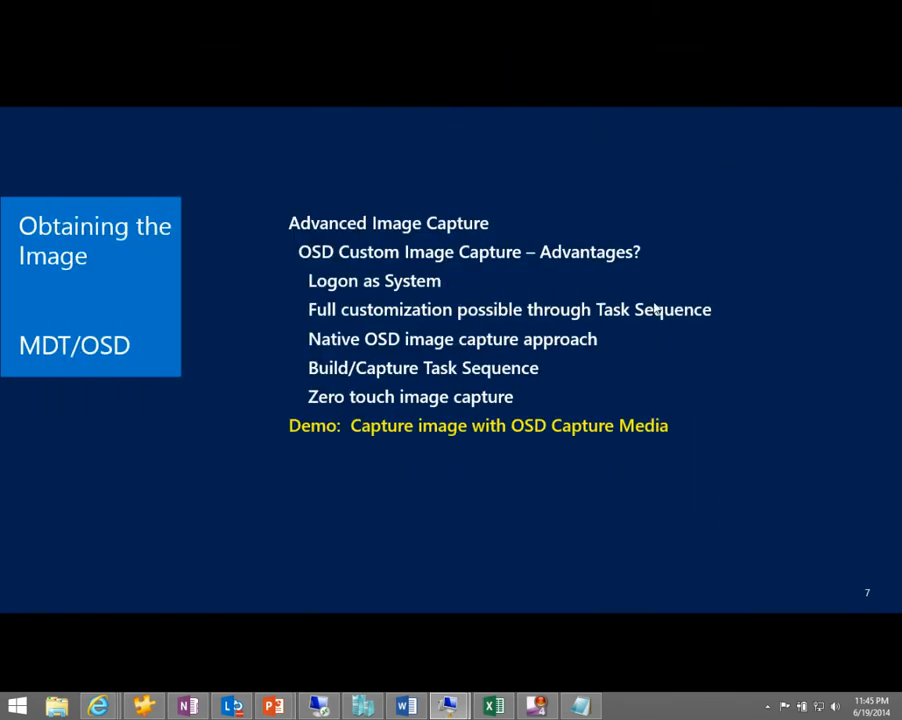